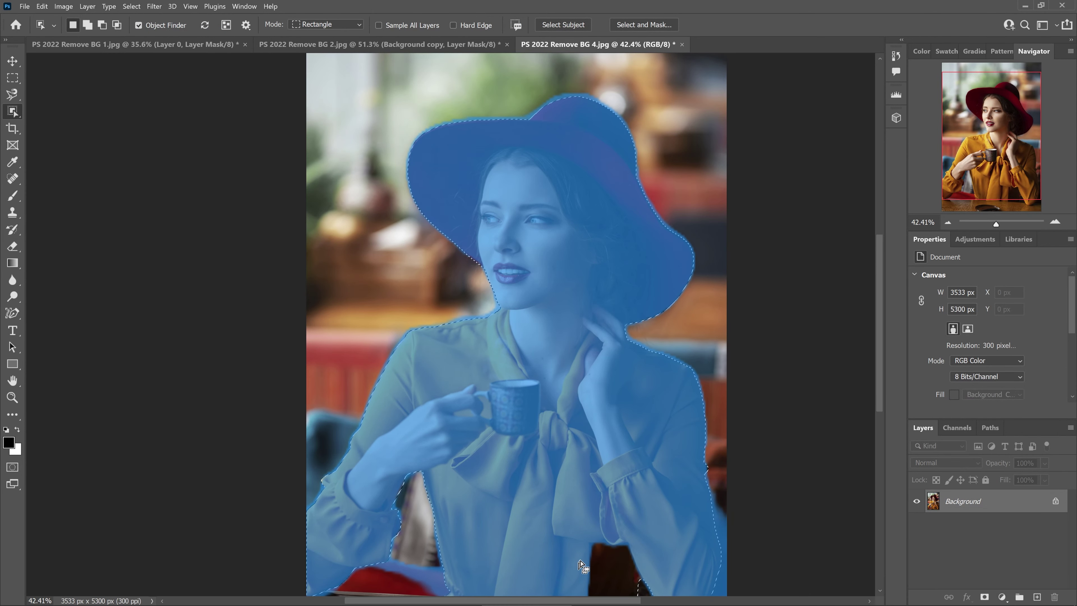
- View the BG 4 photo at 100% zoom, then switch to the Rectangular Marquee tool
key(ctrl+1)
scroll(591, 320, down, 10)
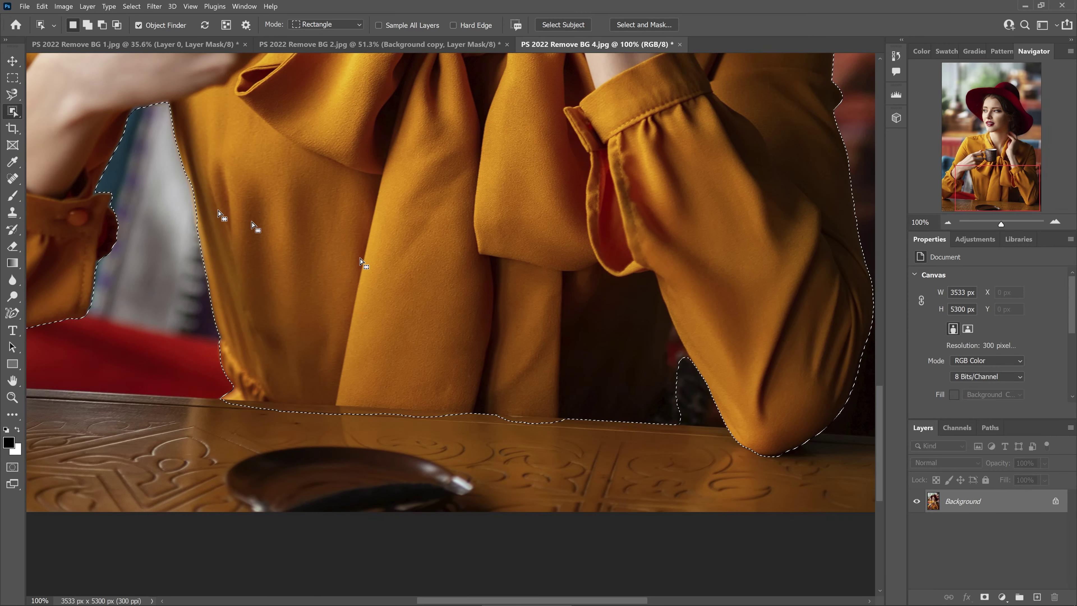
key(m)
scroll(683, 382, up, 5)
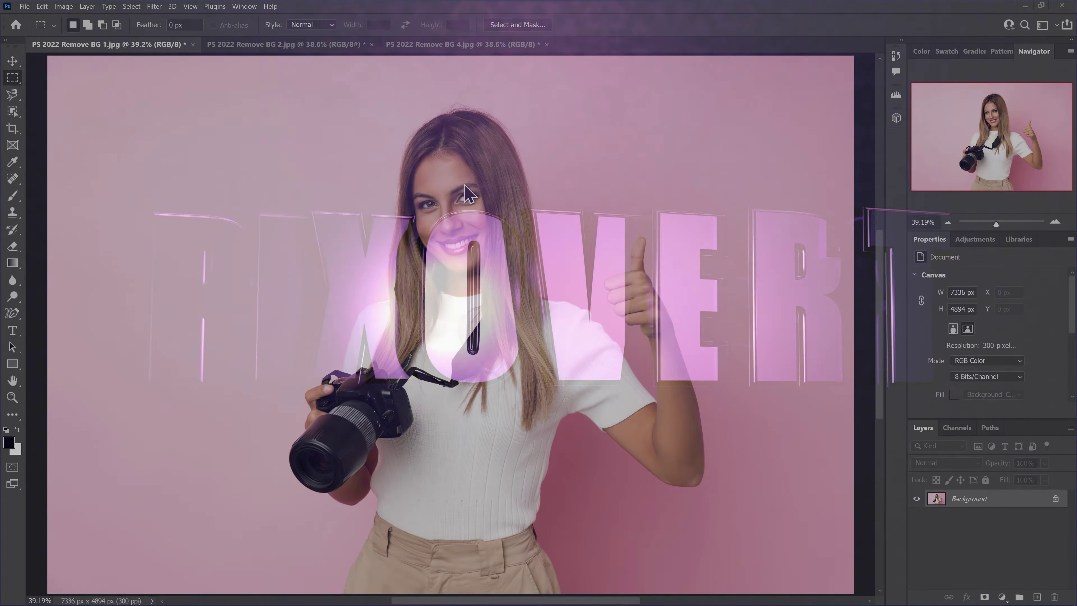
key(ctrl+1)
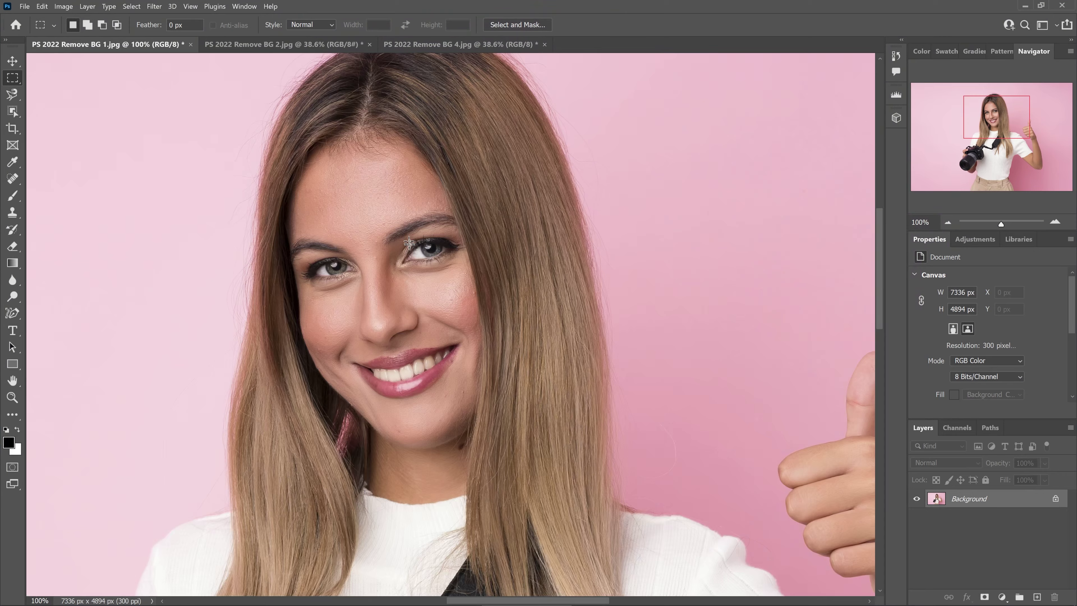
click(256, 45)
key(ctrl+1)
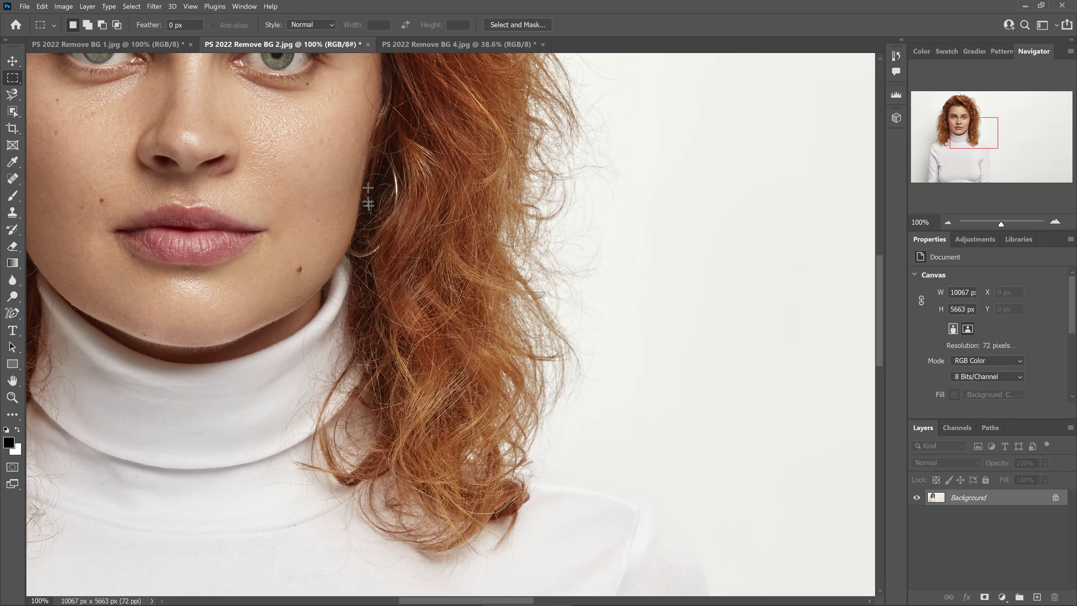
drag(337, 164, 439, 368)
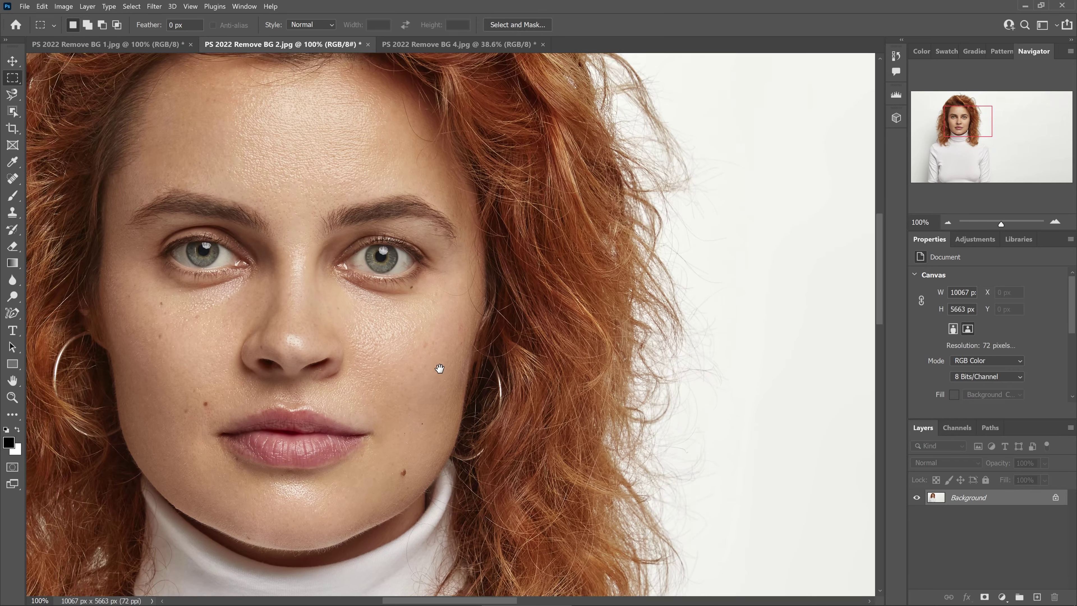
click(416, 48)
key(ctrl+1)
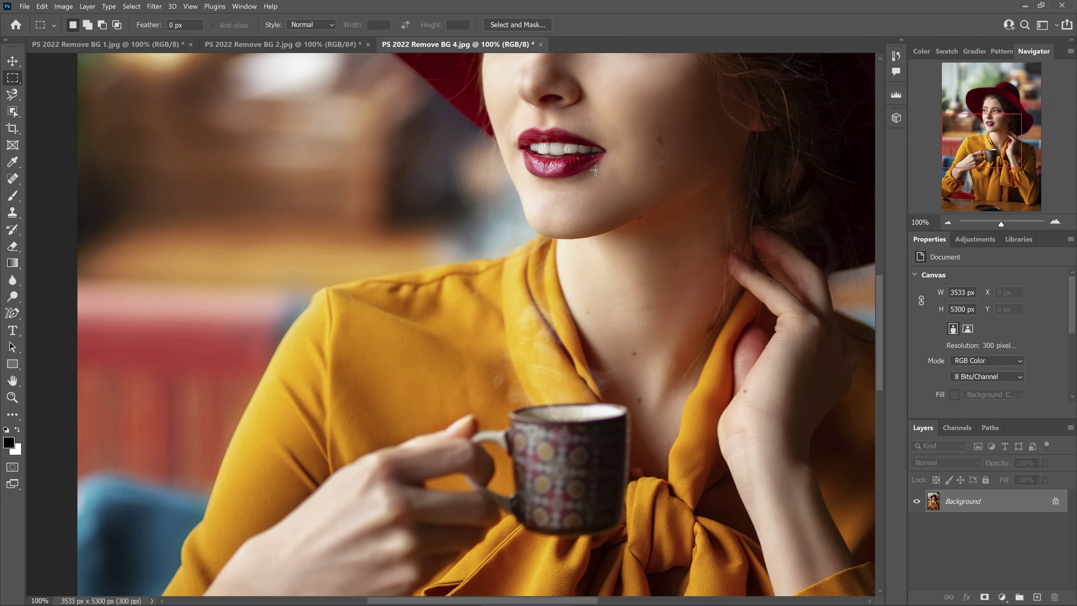
drag(499, 159, 440, 369)
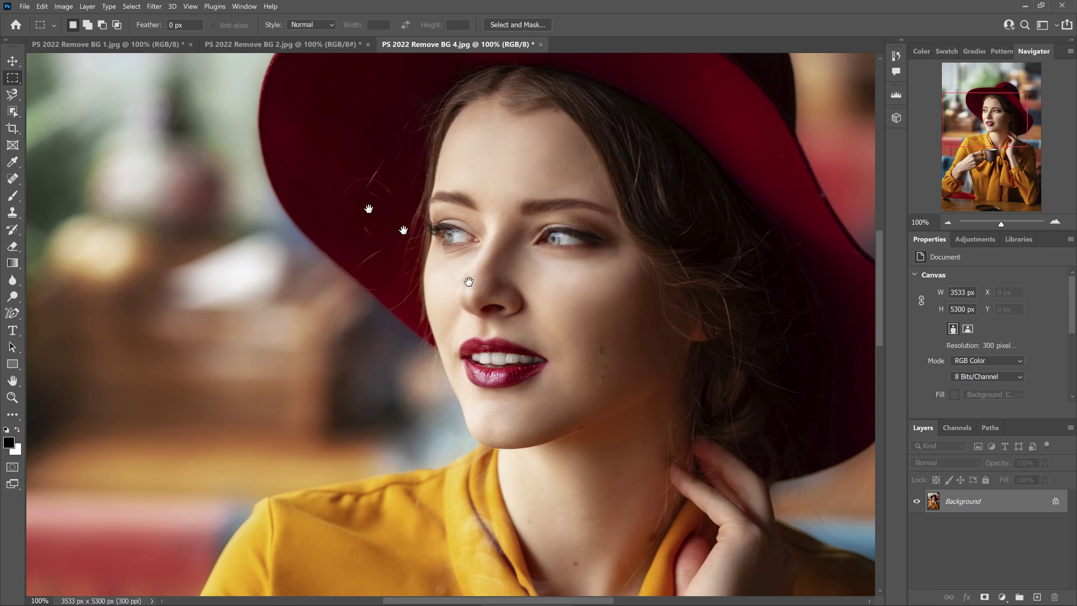
drag(368, 209, 367, 281)
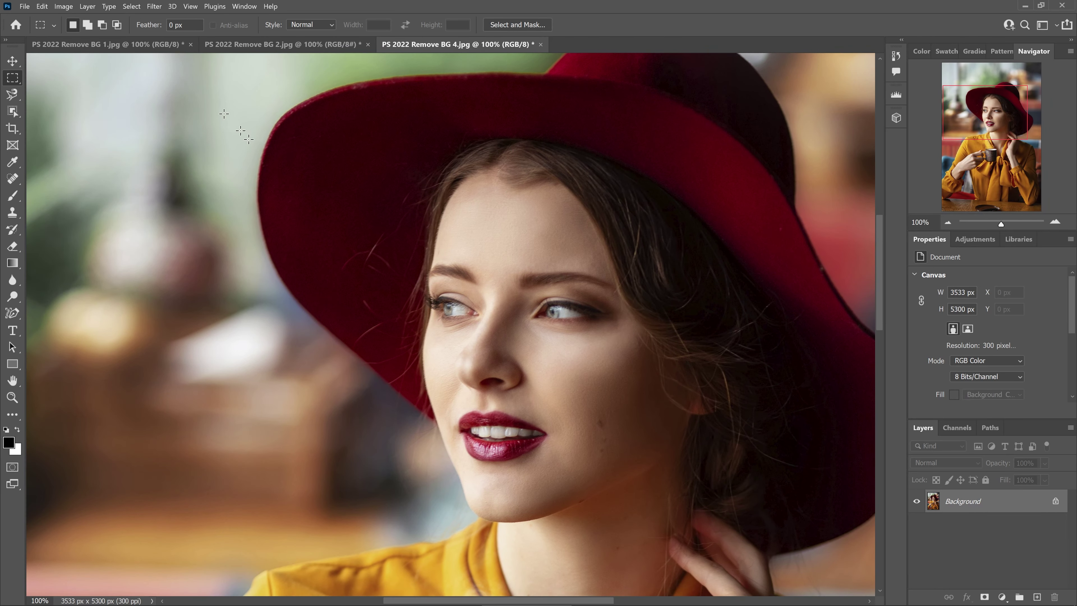
click(127, 48)
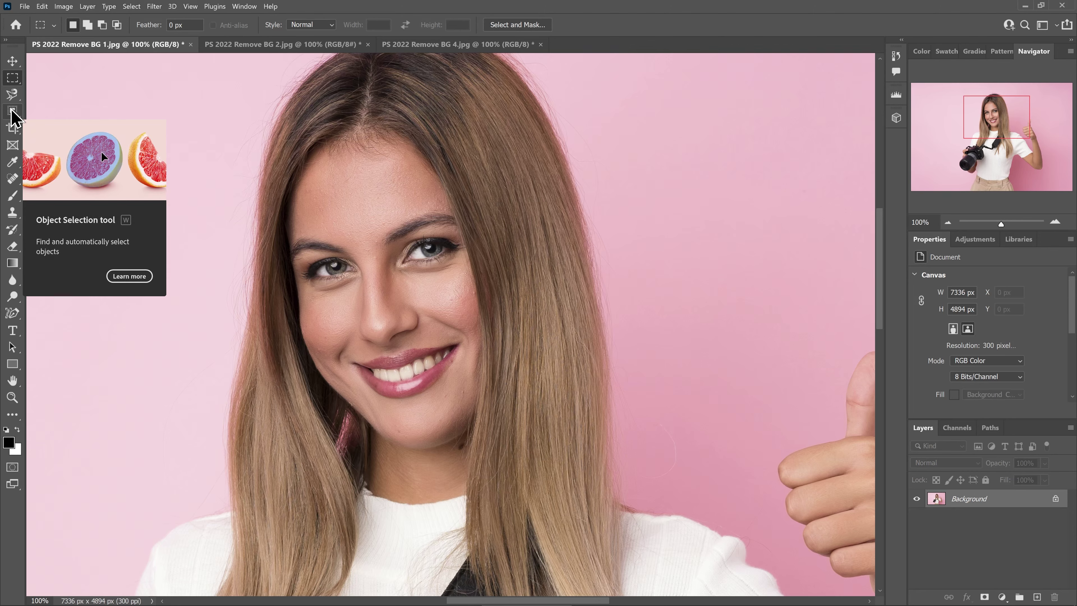
- Choose the Object Selection tool in New Selection mode and zoom out to fit the camera portrait
click(13, 111)
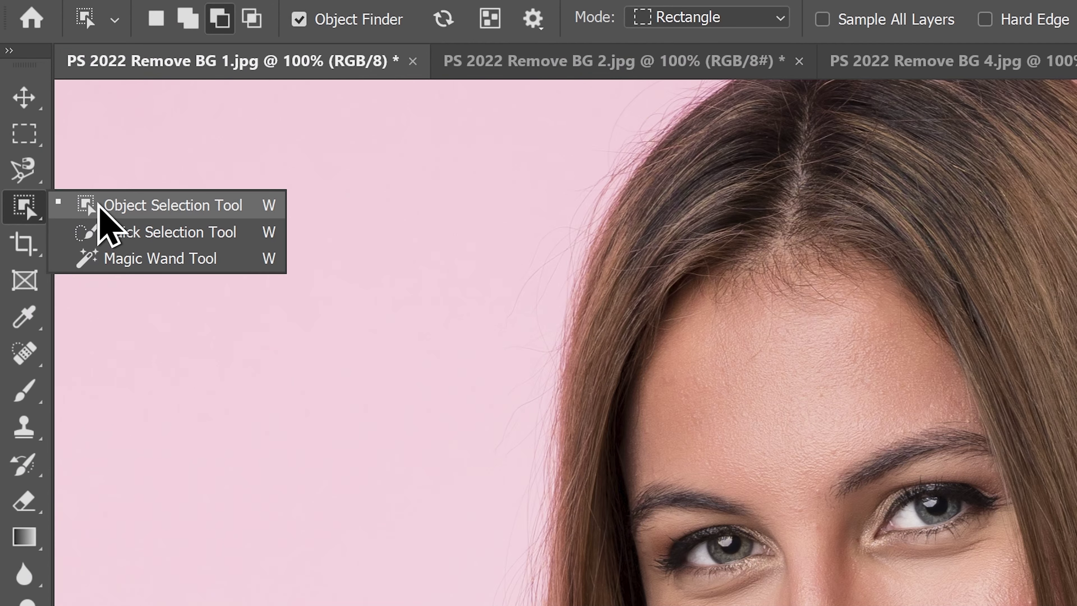
click(46, 111)
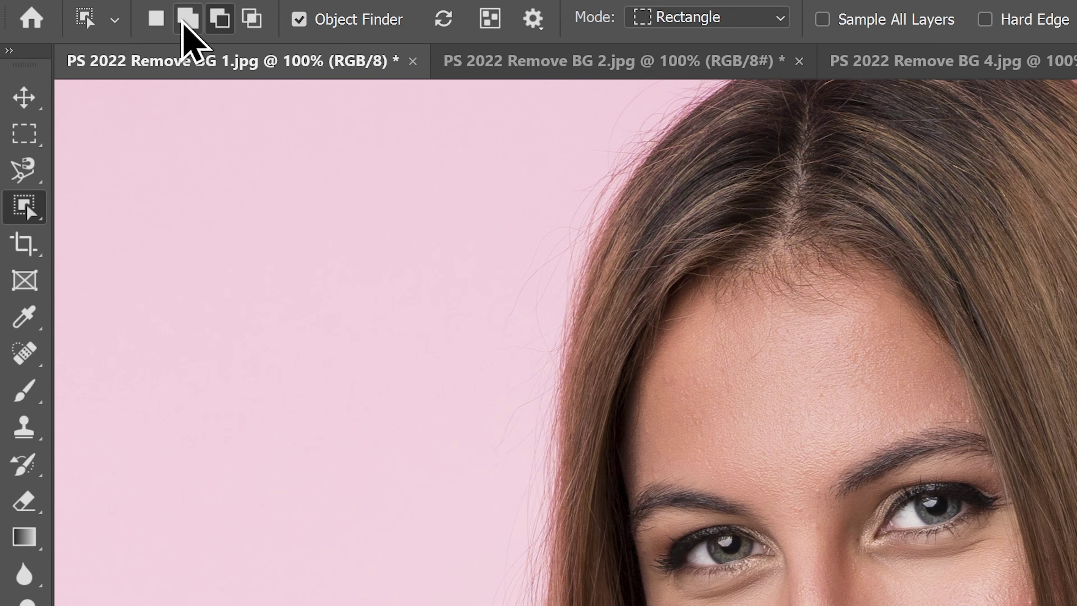
click(157, 21)
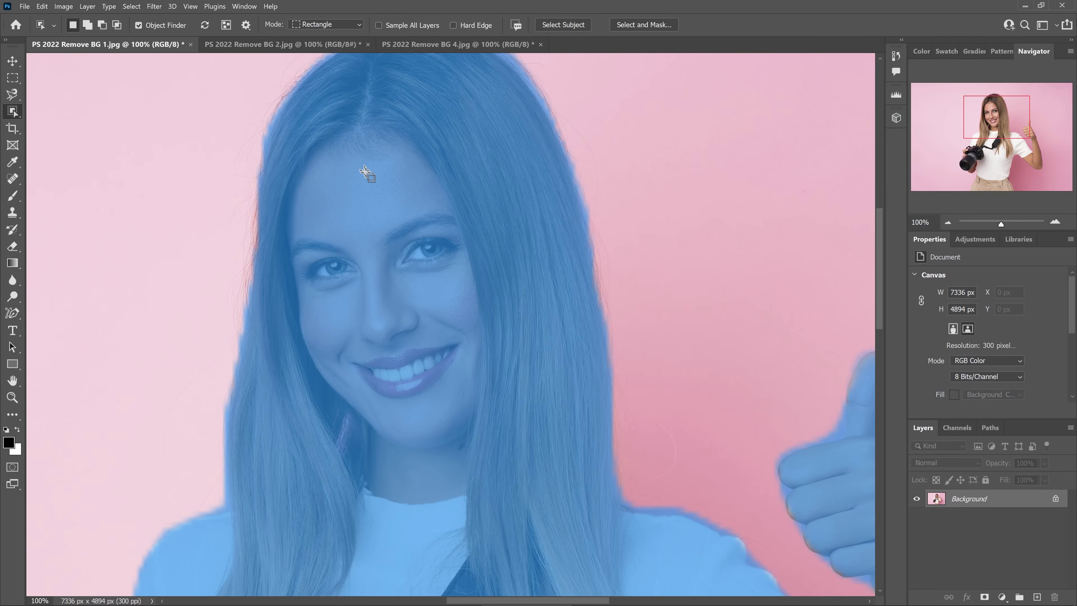
scroll(364, 172, down, 5)
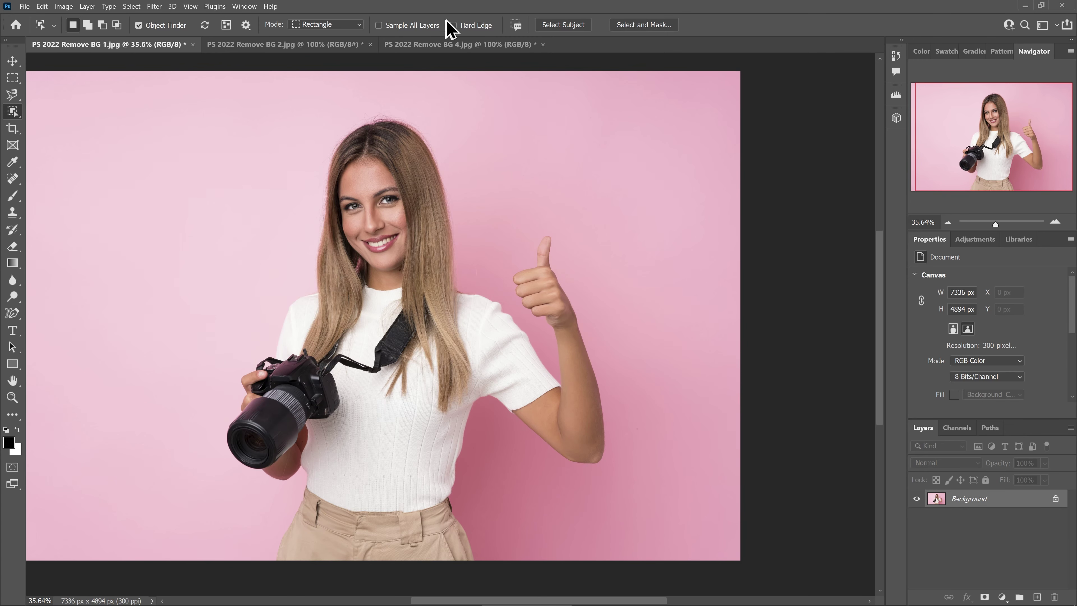
- With Hard Edge off, mask out the pink background around the camera-holding woman, then switch to Remove BG 2
click(452, 25)
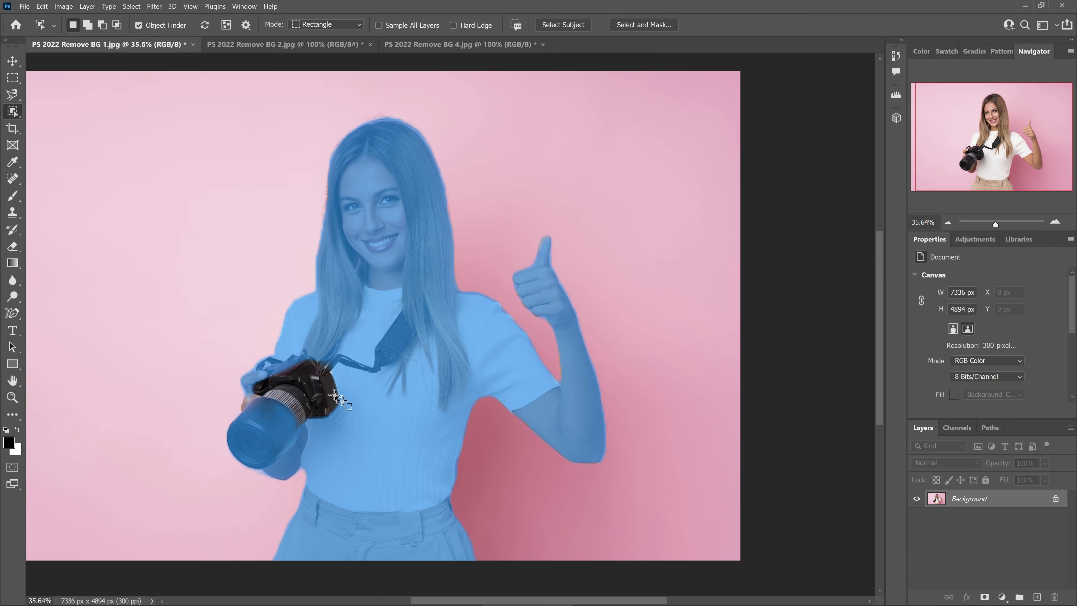
click(356, 405)
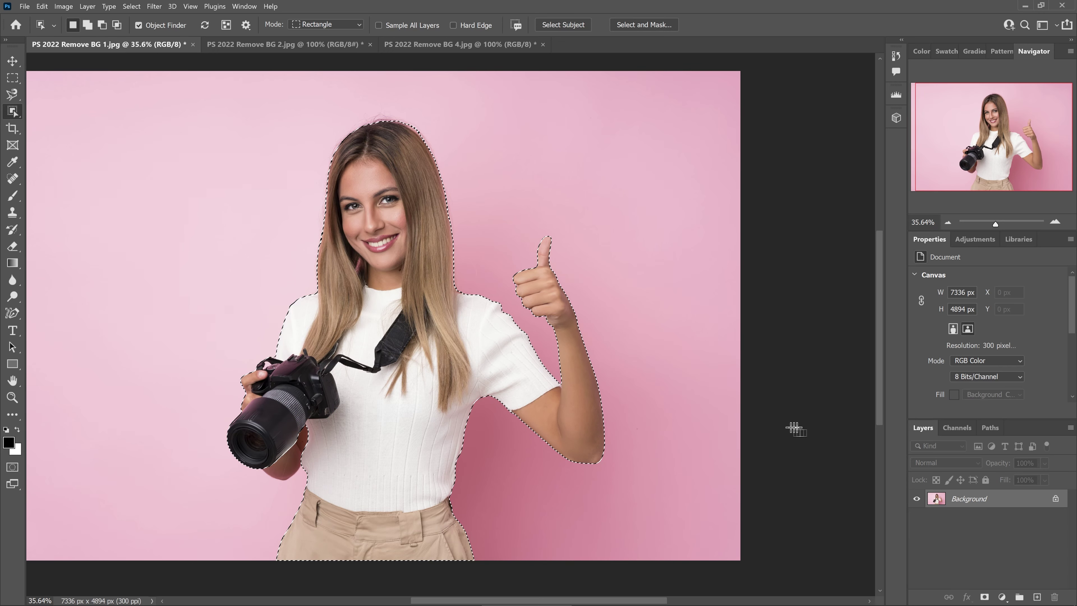
click(984, 597)
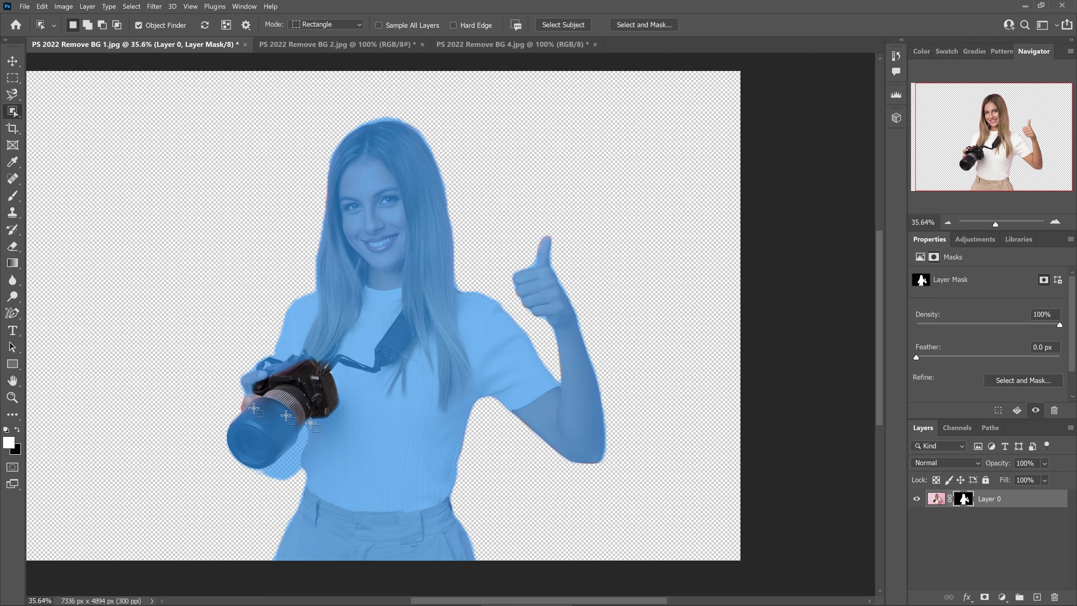
click(308, 46)
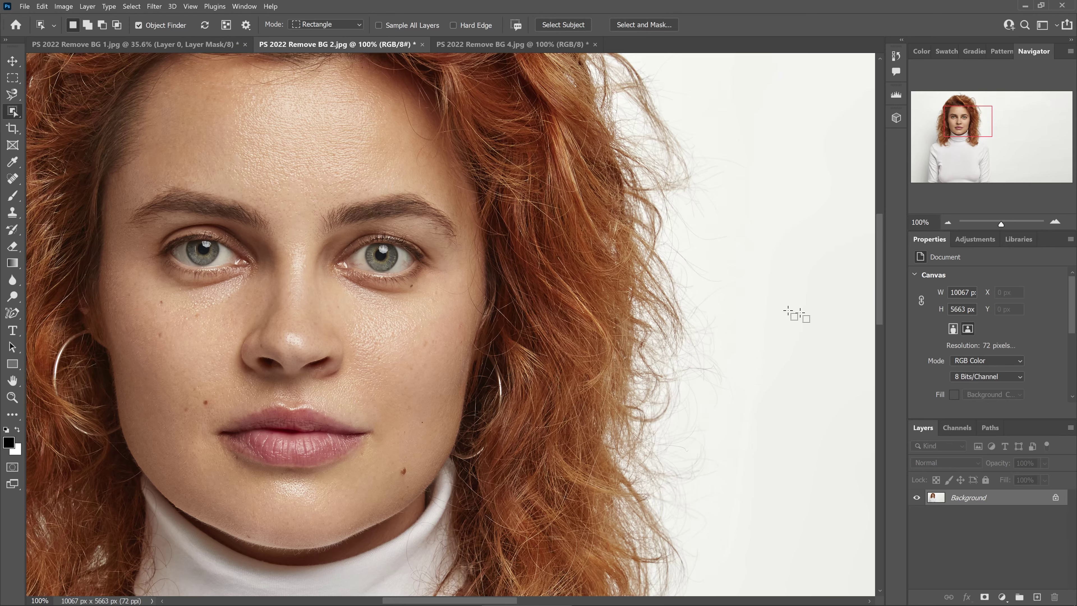
- Zoom out on the Remove BG 2 photo and use Select > Subject on the red-haired woman
scroll(722, 298, down, 3)
scroll(708, 288, down, 2)
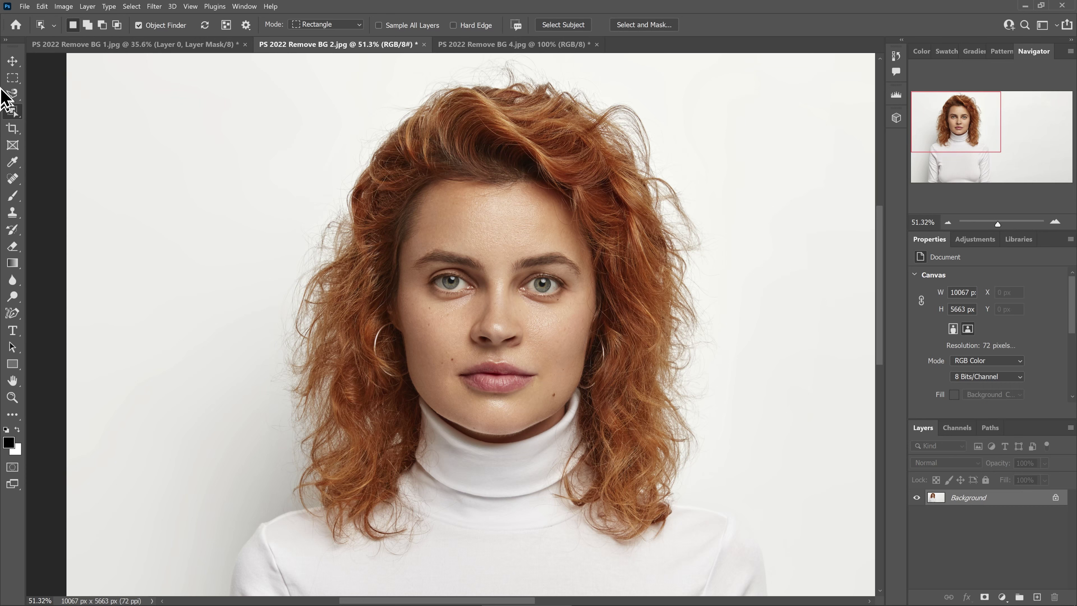
click(12, 77)
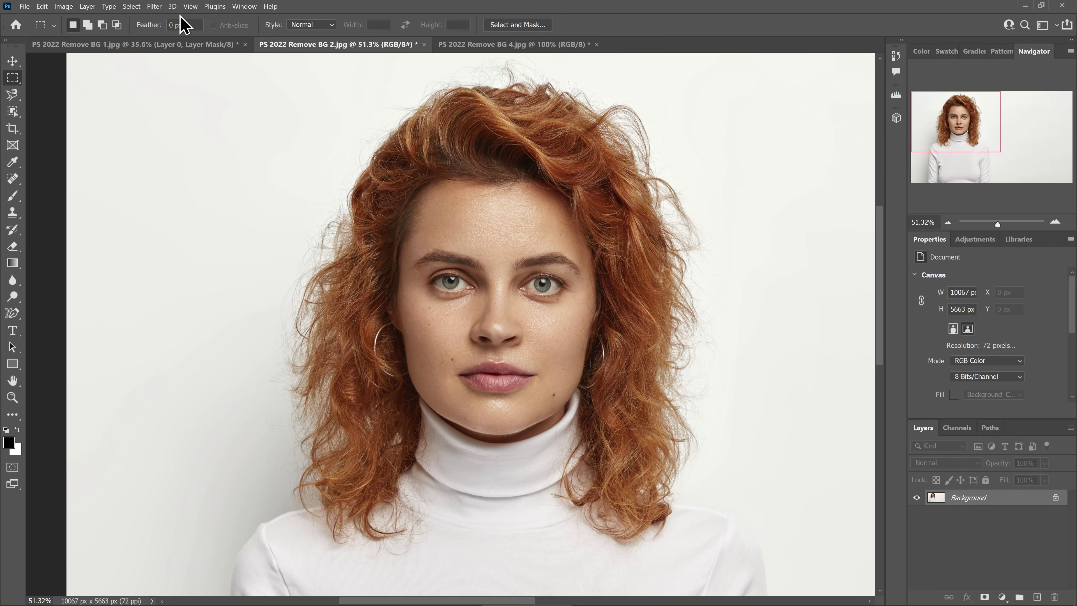
click(131, 7)
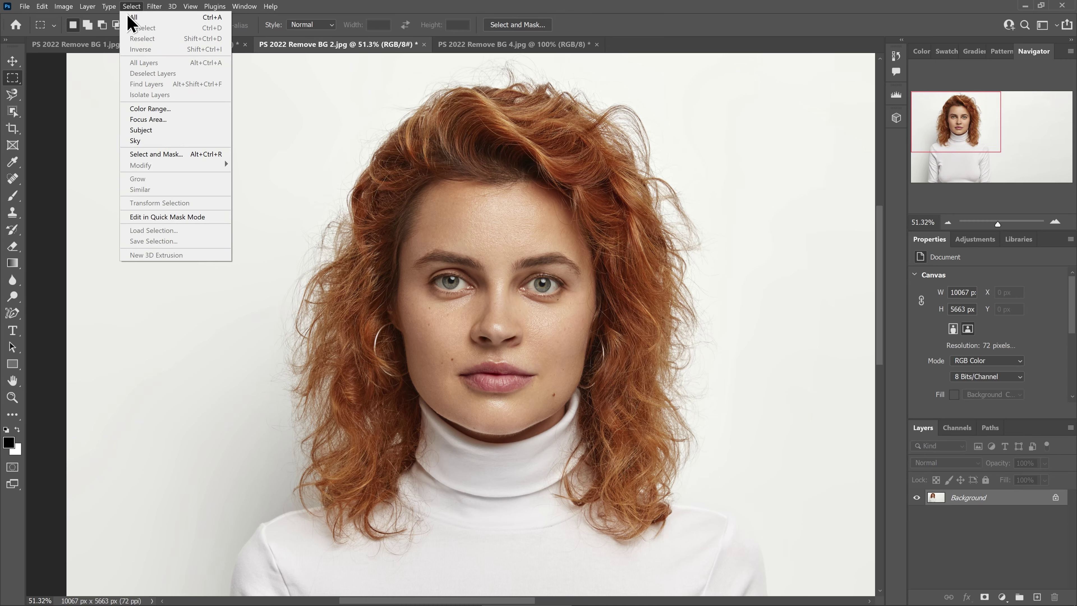
click(155, 132)
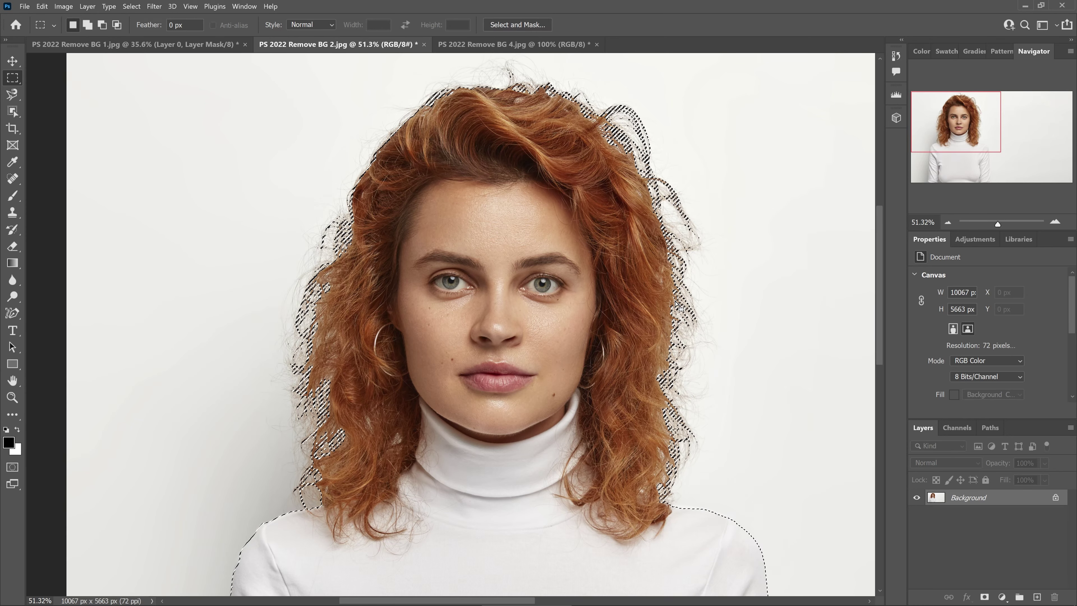
- In Select and Mask, compare the mask preview views and refine the lower-right hair edge
click(531, 26)
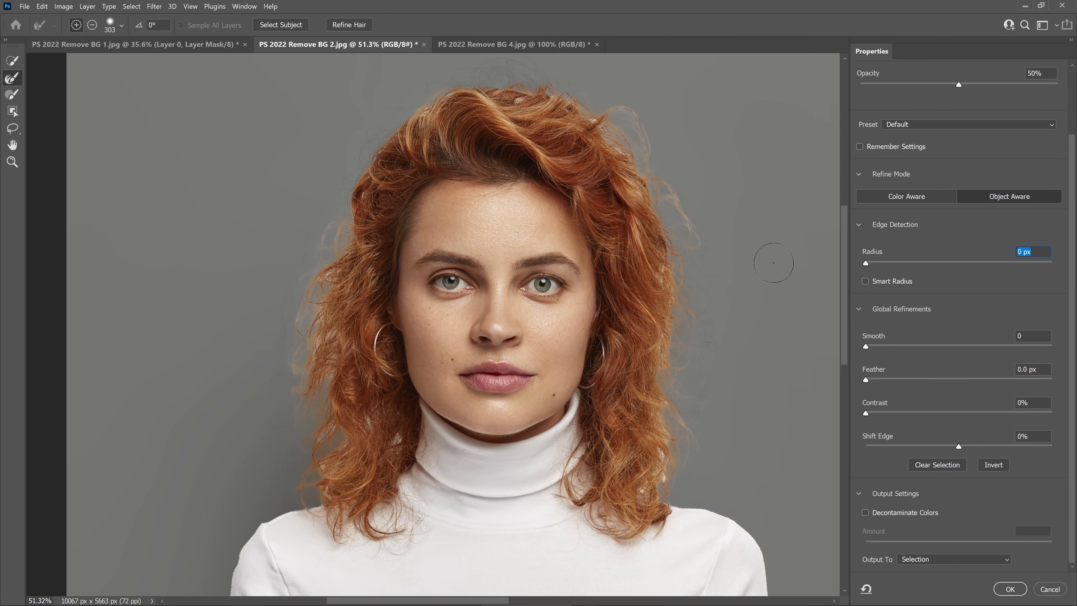
key(k)
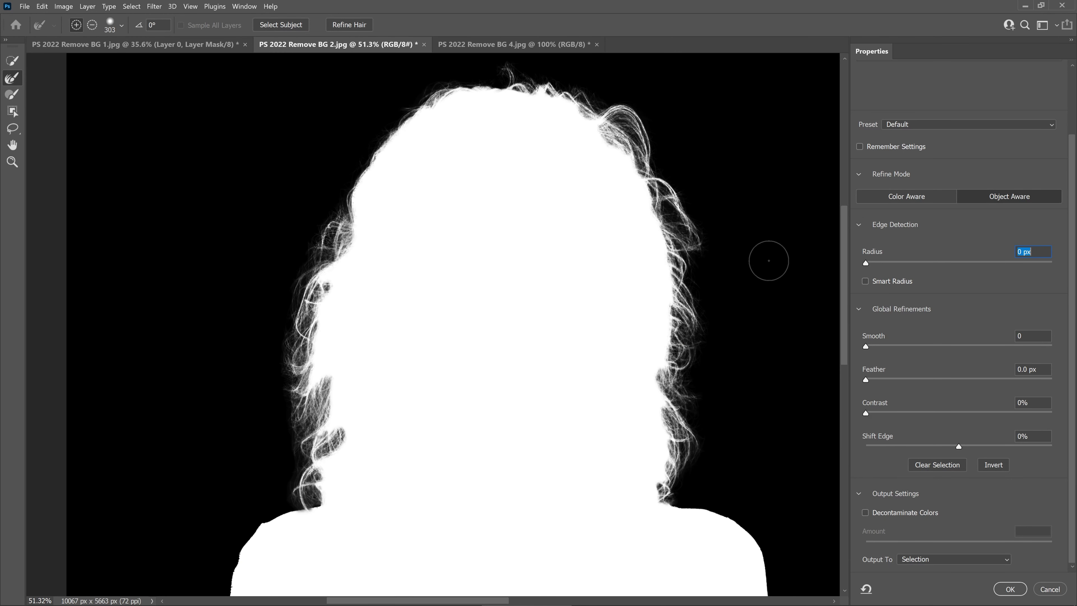
key(v)
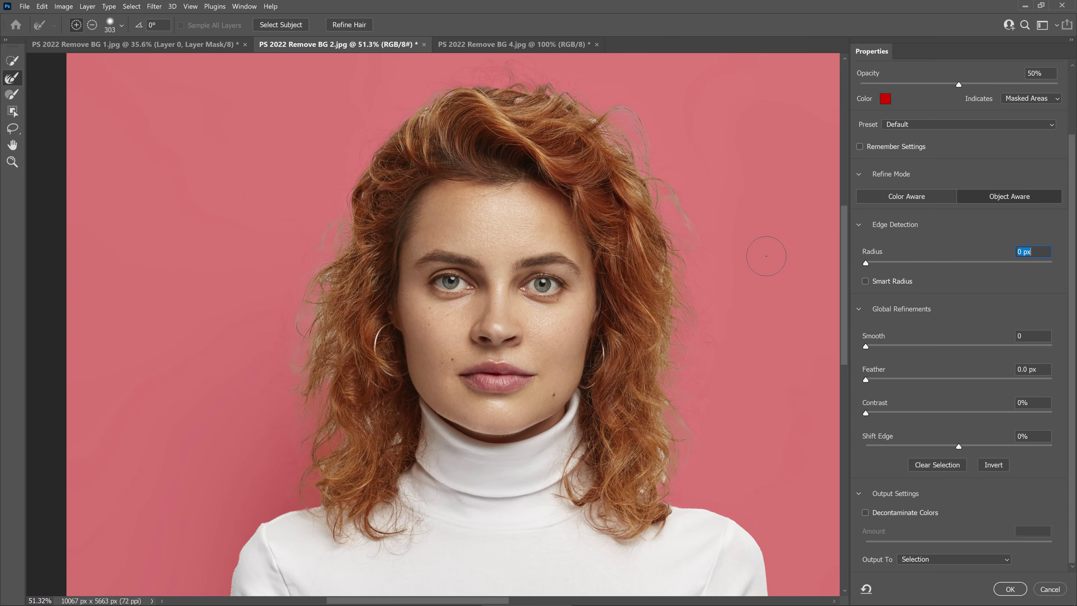
key(a)
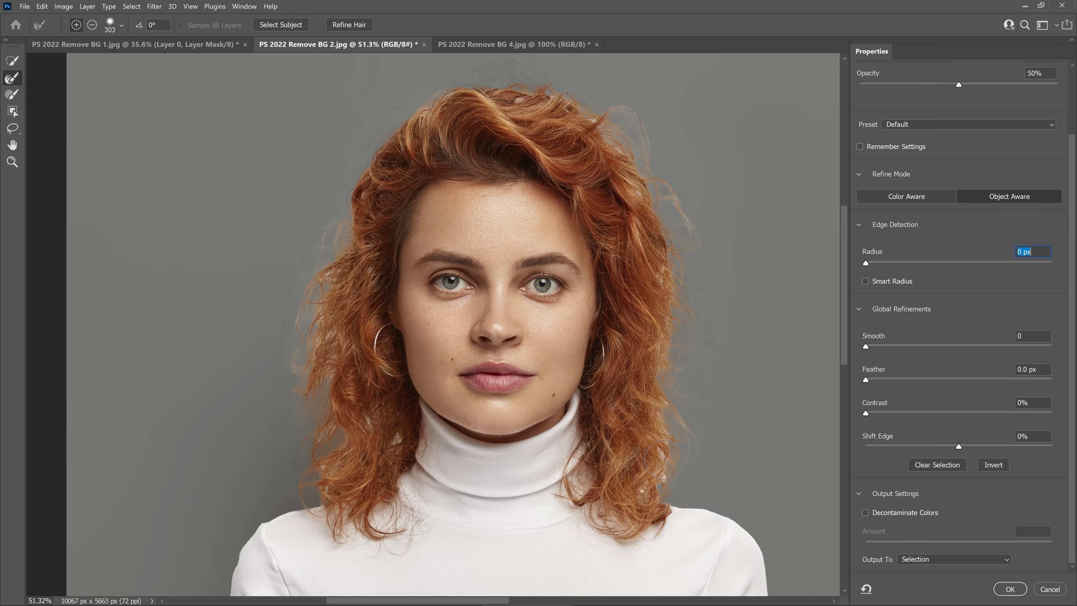
drag(652, 471, 655, 436)
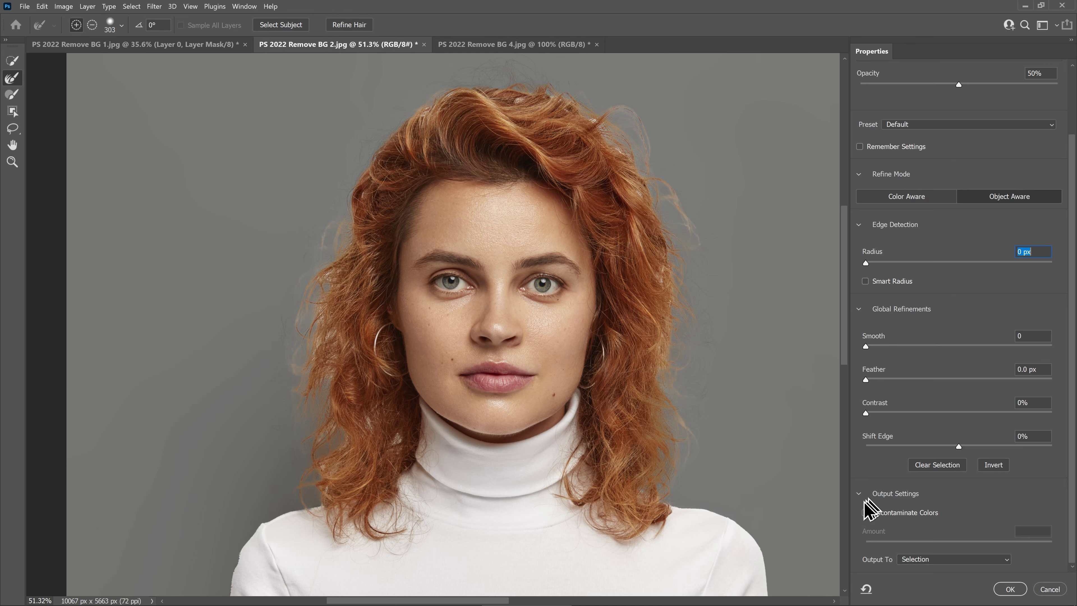
- Output to New Layer with Layer Mask with Decontaminate Colors on, and apply the cutout
click(865, 513)
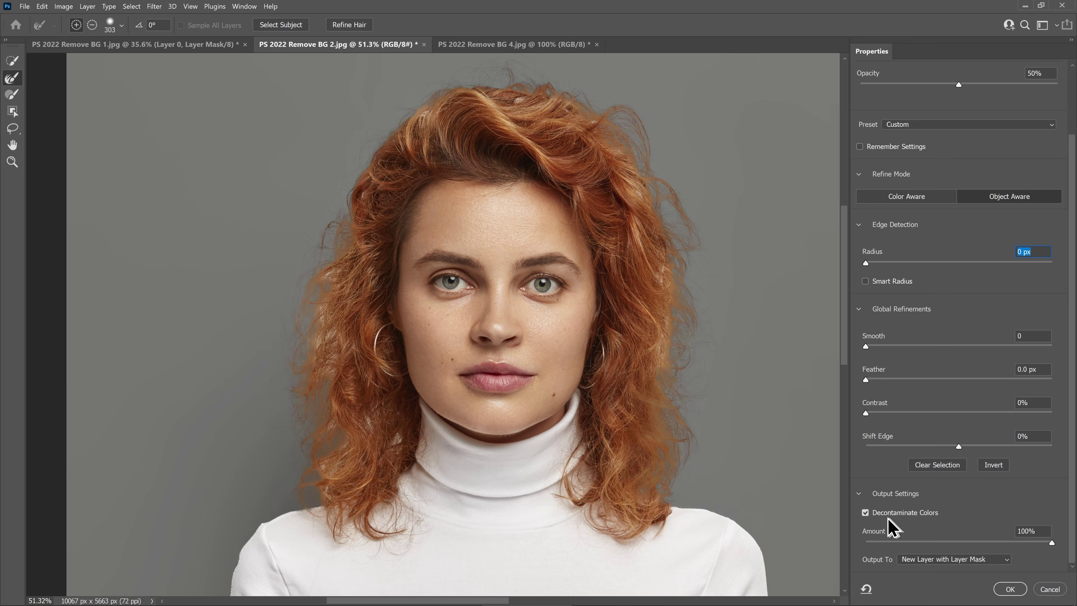
click(880, 514)
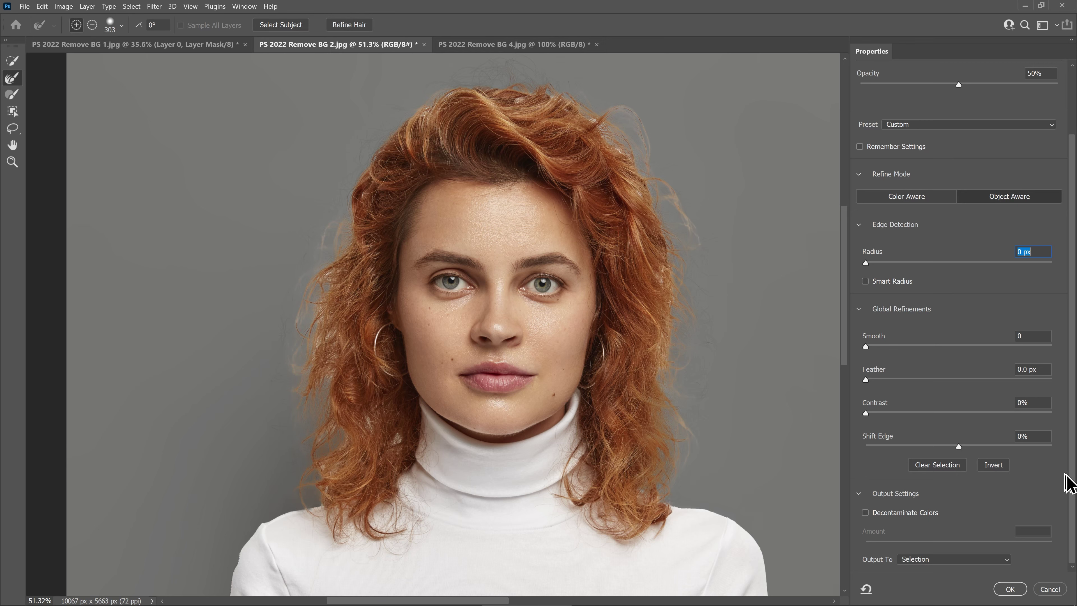
click(961, 559)
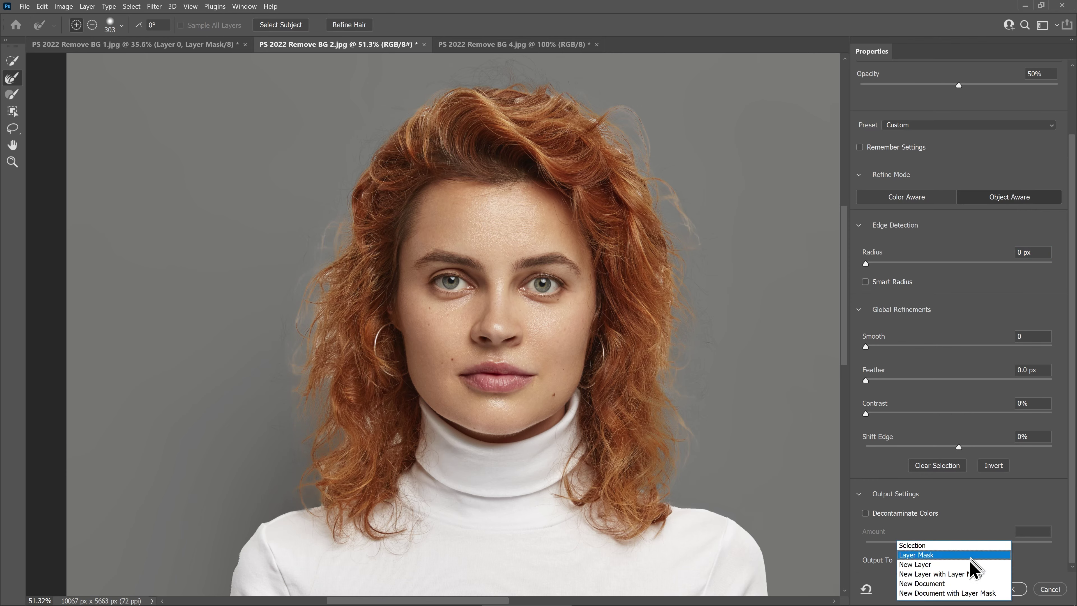
click(955, 575)
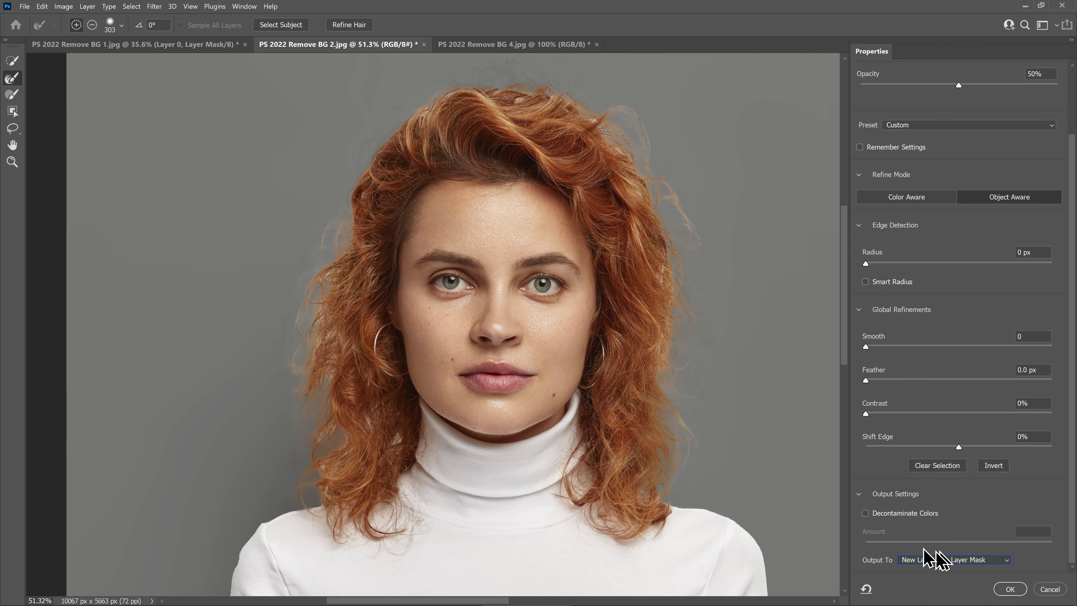
click(902, 516)
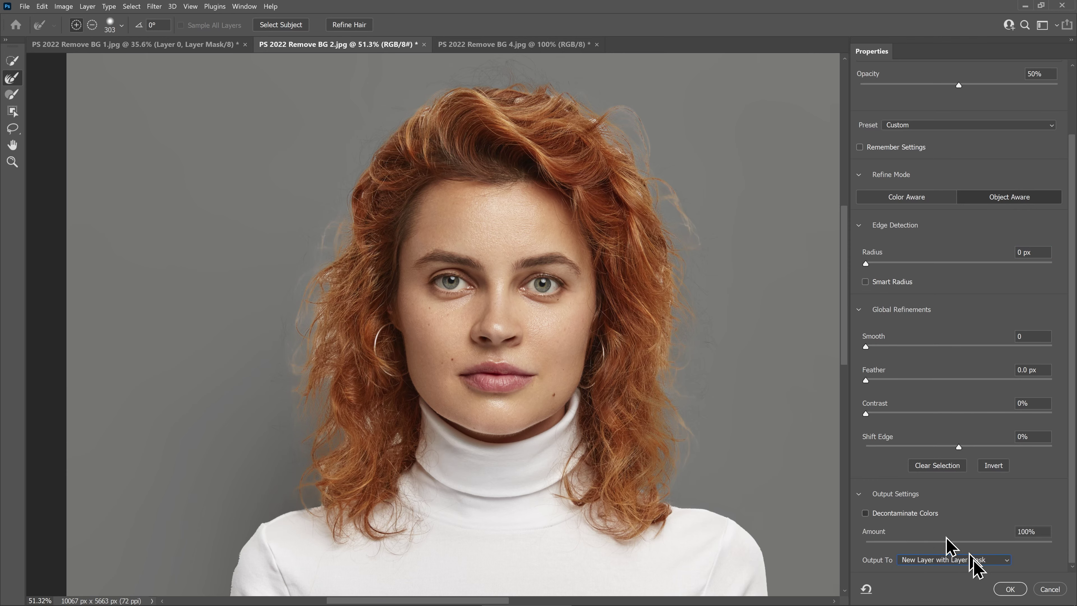
click(1008, 588)
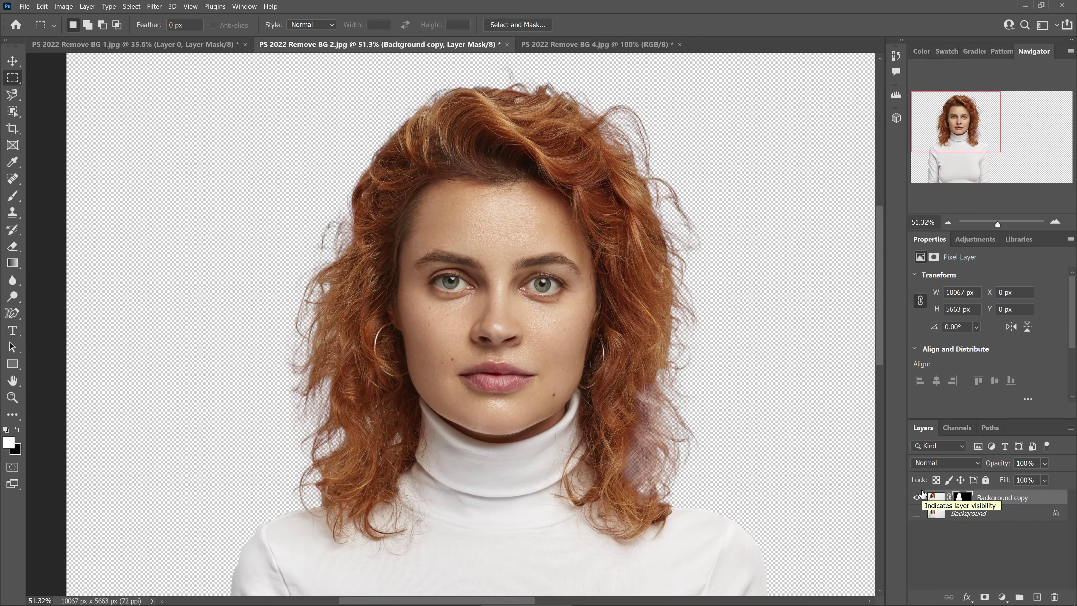
- Switch to the Remove BG 4 red-hat portrait and zoom to fit the whole photo
click(544, 47)
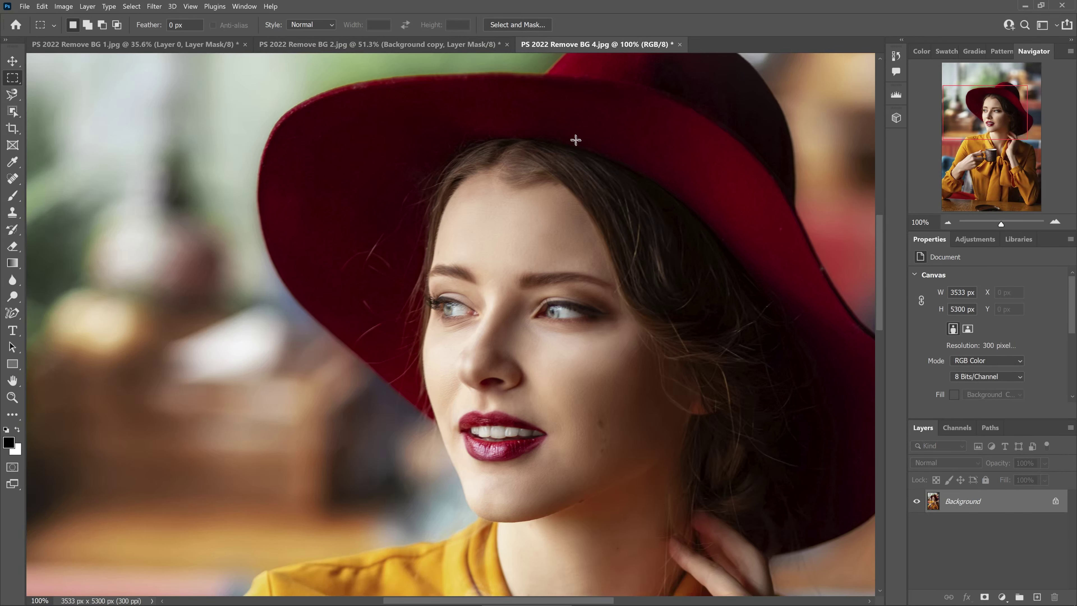
scroll(551, 174, down, 4)
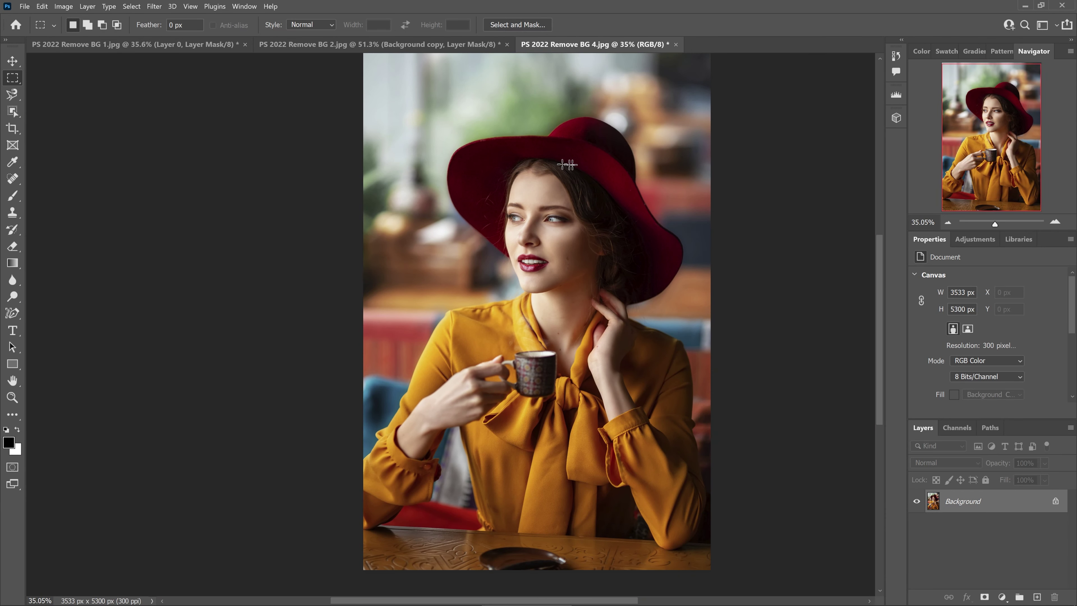
scroll(651, 178, up, 2)
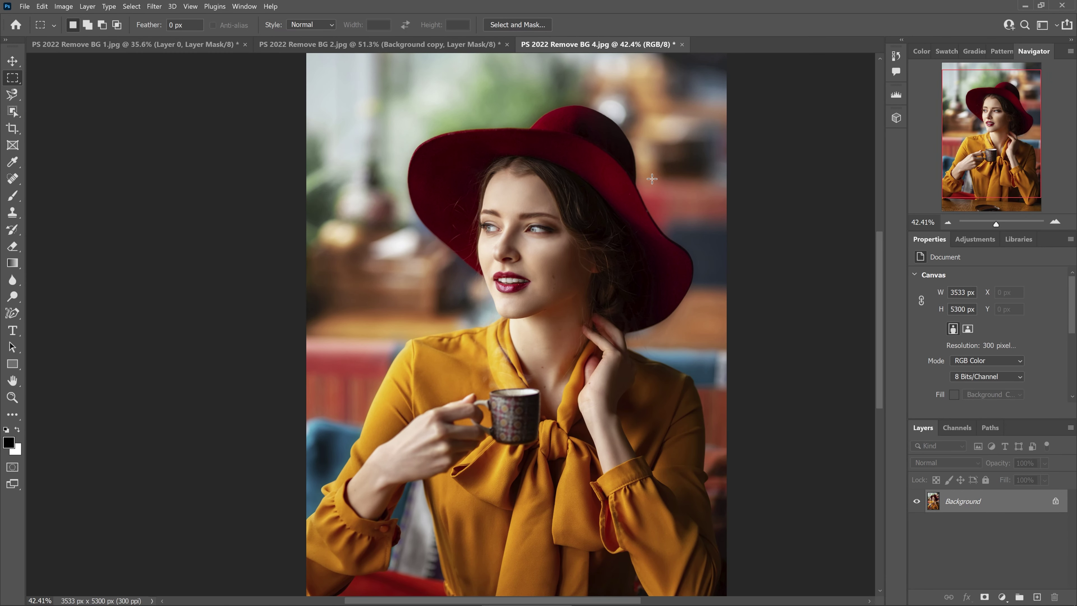
scroll(652, 179, down, 1)
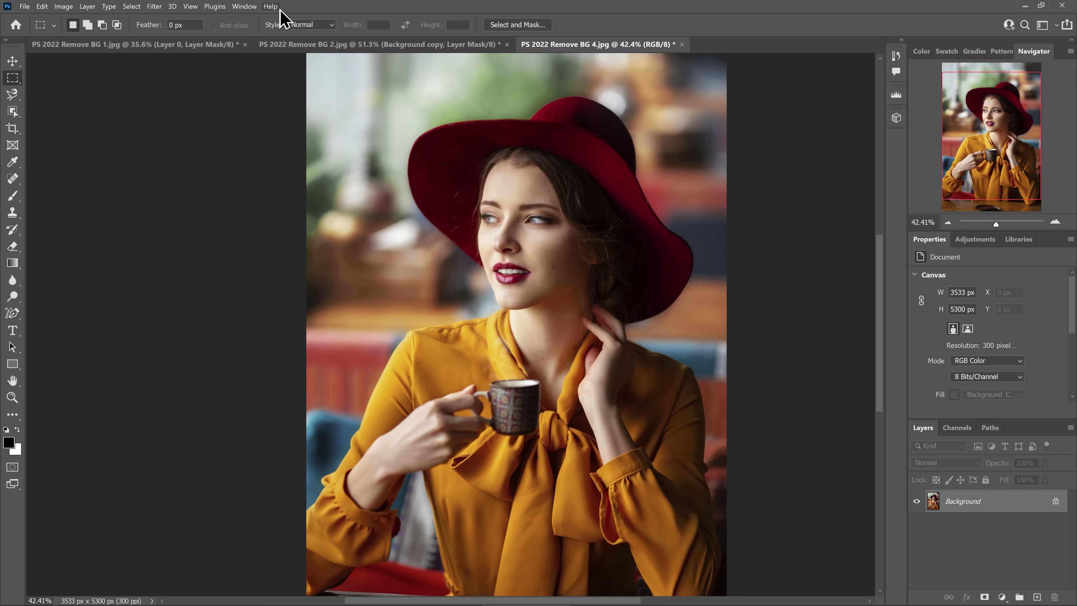
- Run Select > Subject on the red-hat woman, switch to the Object Selection tool, then deselect to retry
click(131, 6)
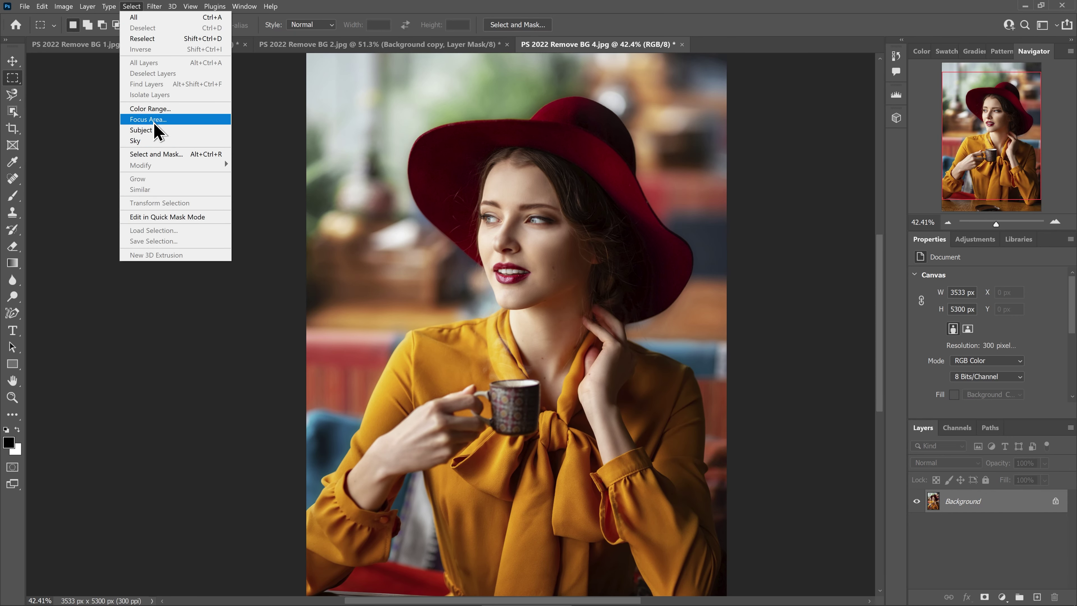
click(154, 131)
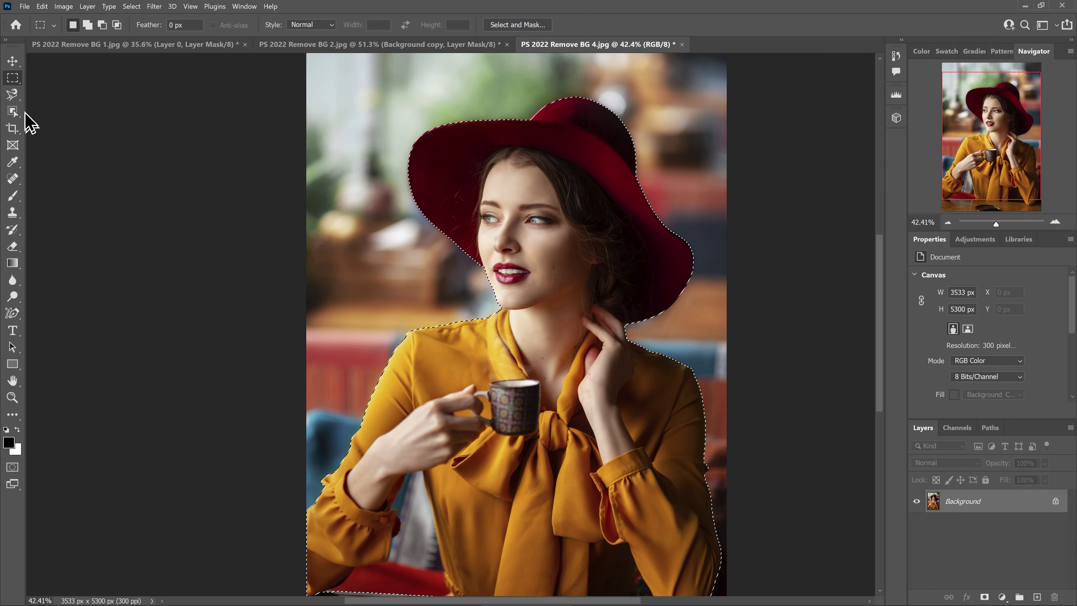
click(17, 112)
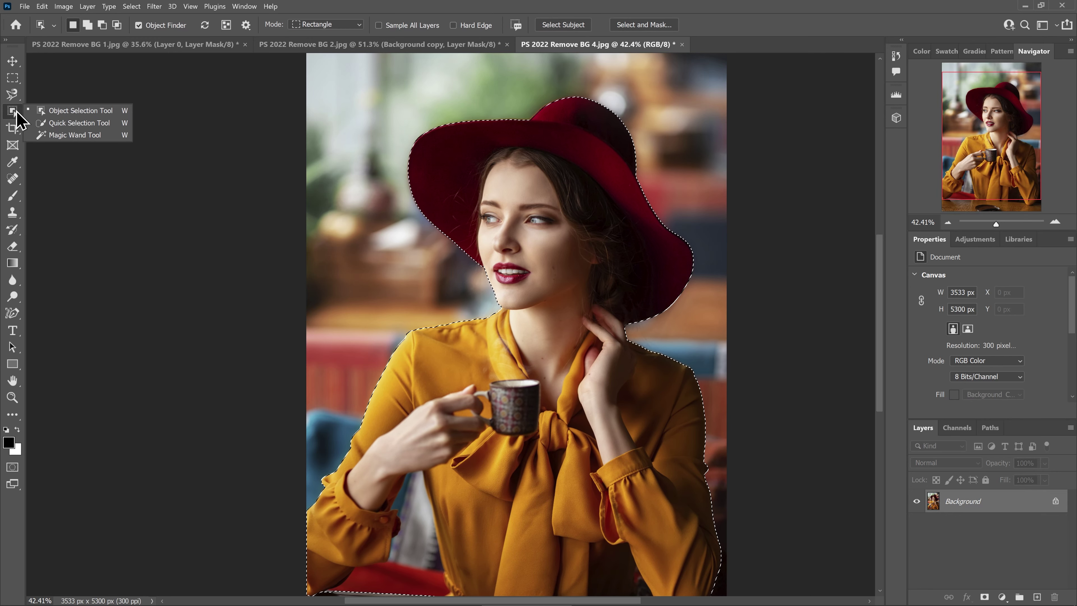
click(57, 111)
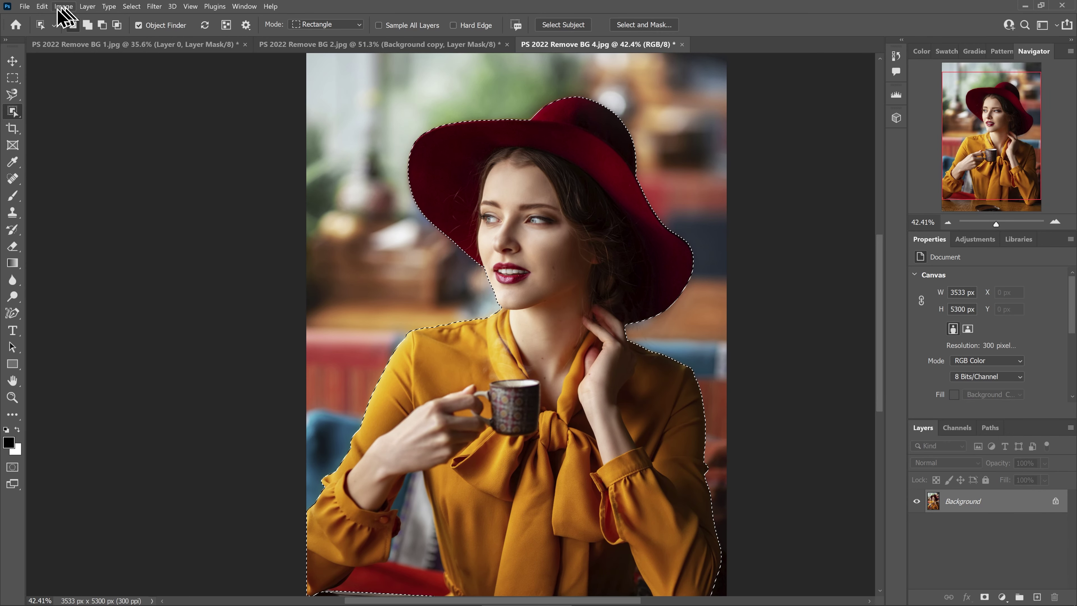
click(132, 6)
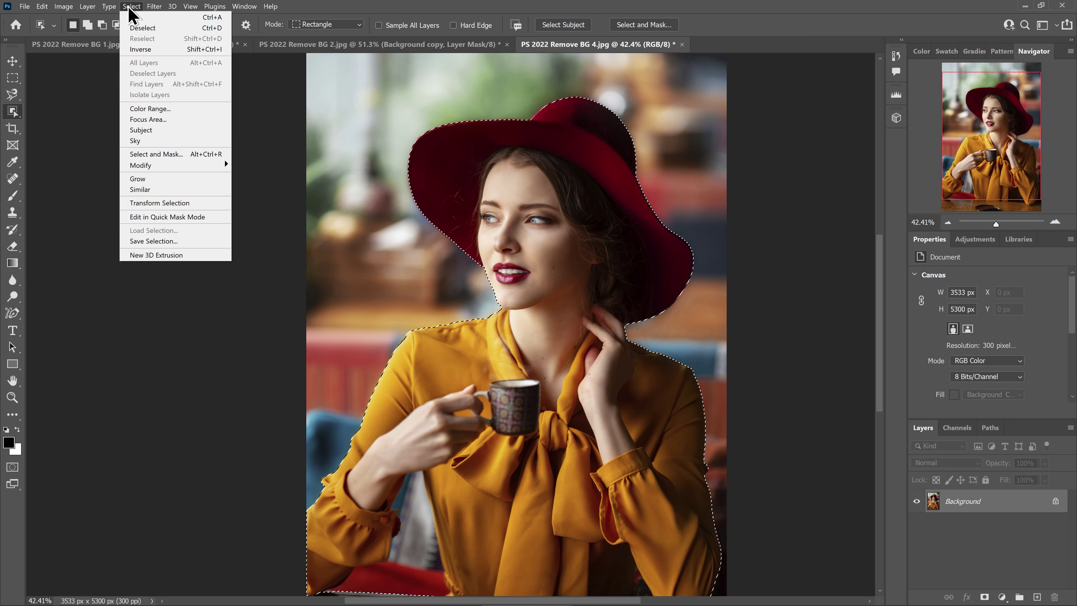
click(152, 31)
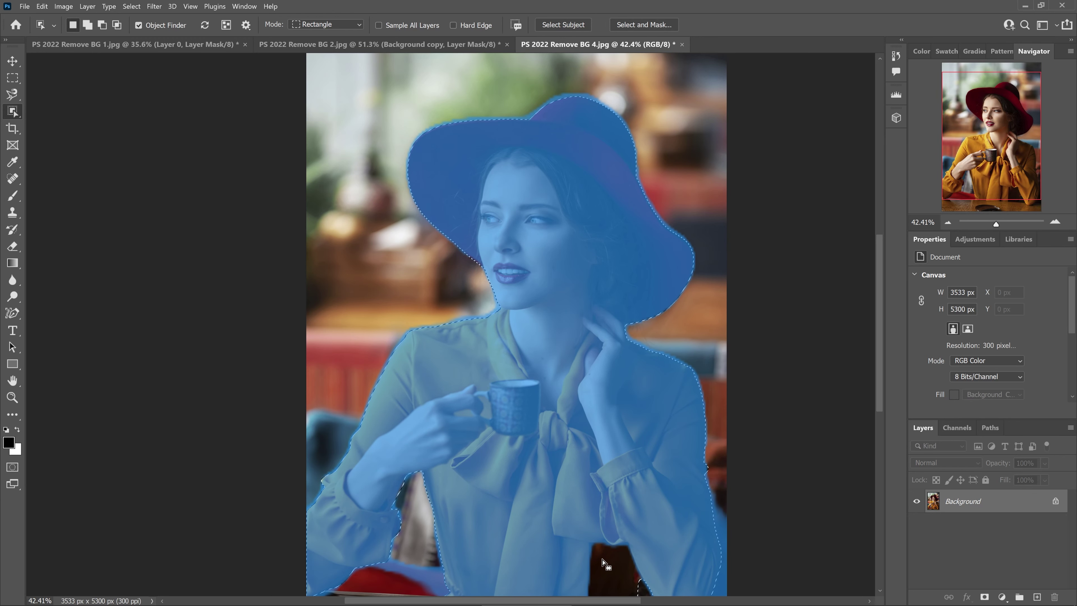
- Zoom to 100% and pan to the background gap beside the right elbow, with the Rectangular Marquee active
key(ctrl+1)
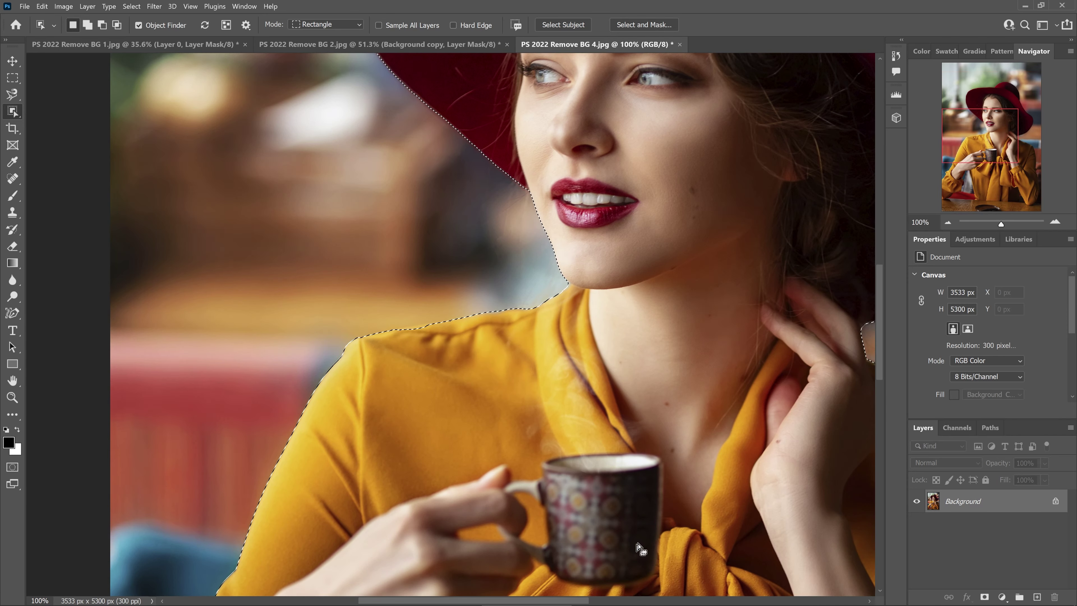
drag(557, 271, 539, 200)
scroll(589, 225, down, 10)
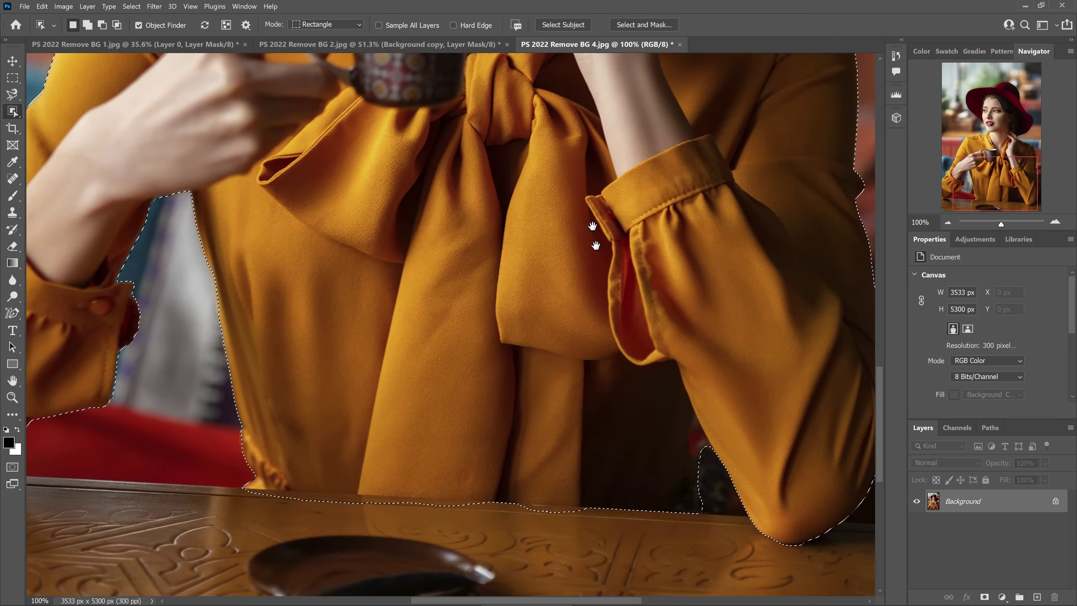
scroll(606, 318, up, 1)
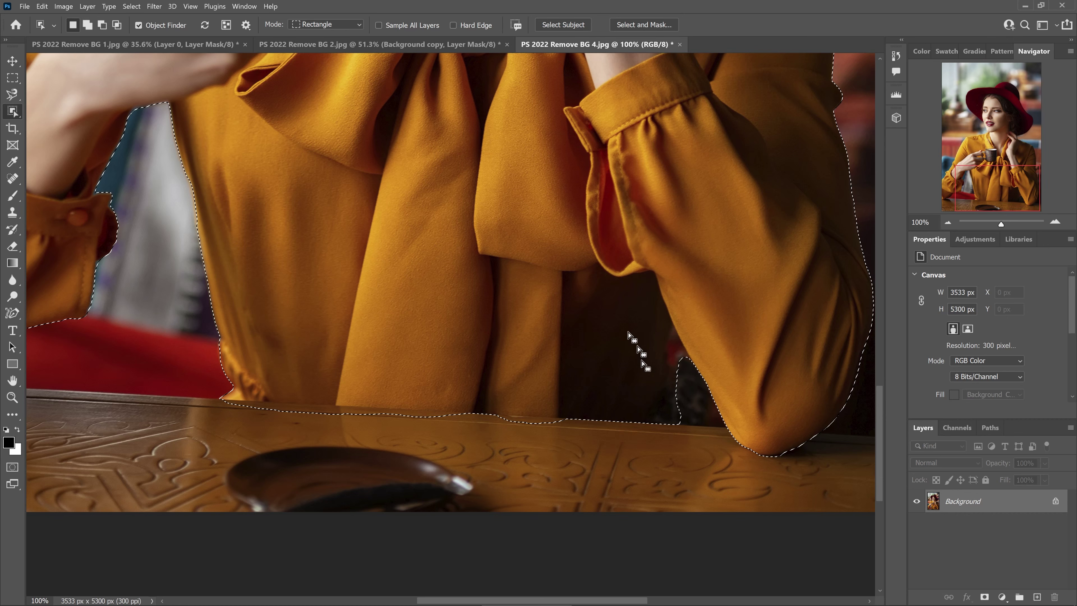
click(14, 80)
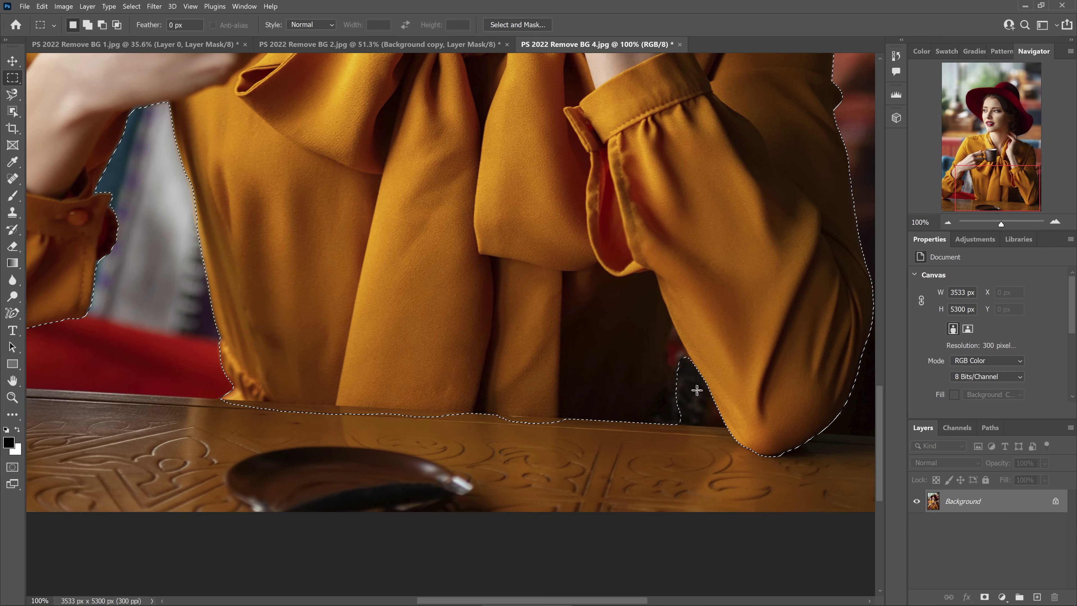
scroll(694, 365, up, 6)
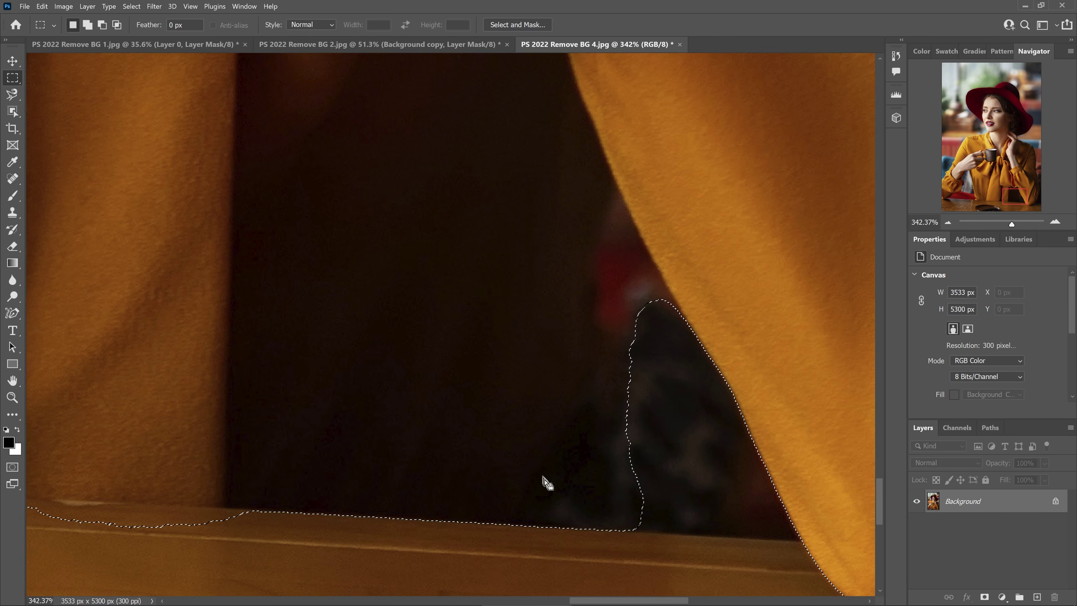
scroll(634, 386, down, 3)
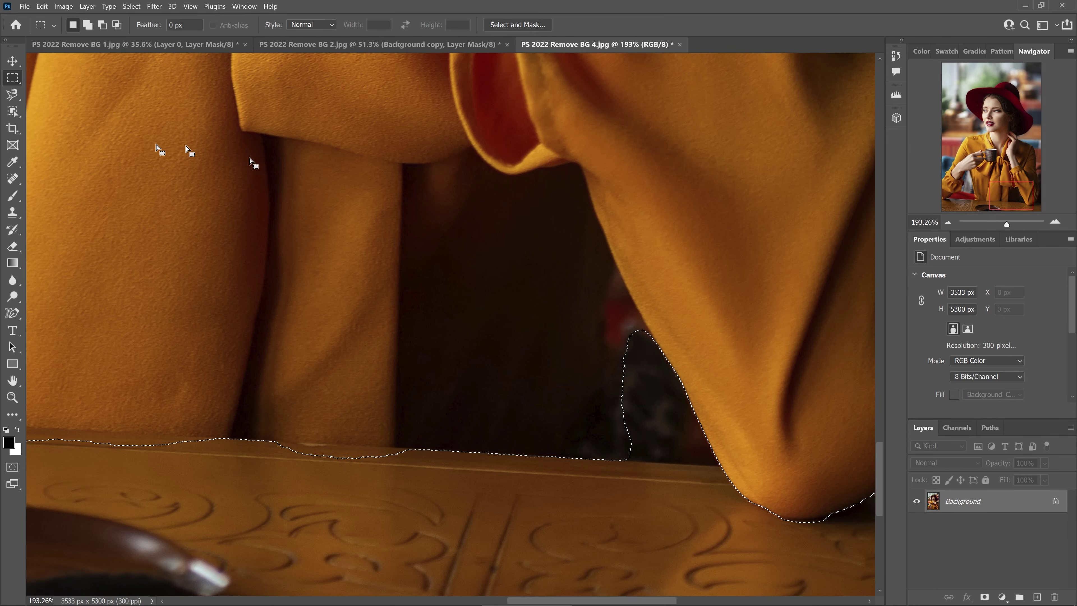
- Subtract the dark gap beside the right elbow using the Object Selection tool in Rectangle mode
click(13, 111)
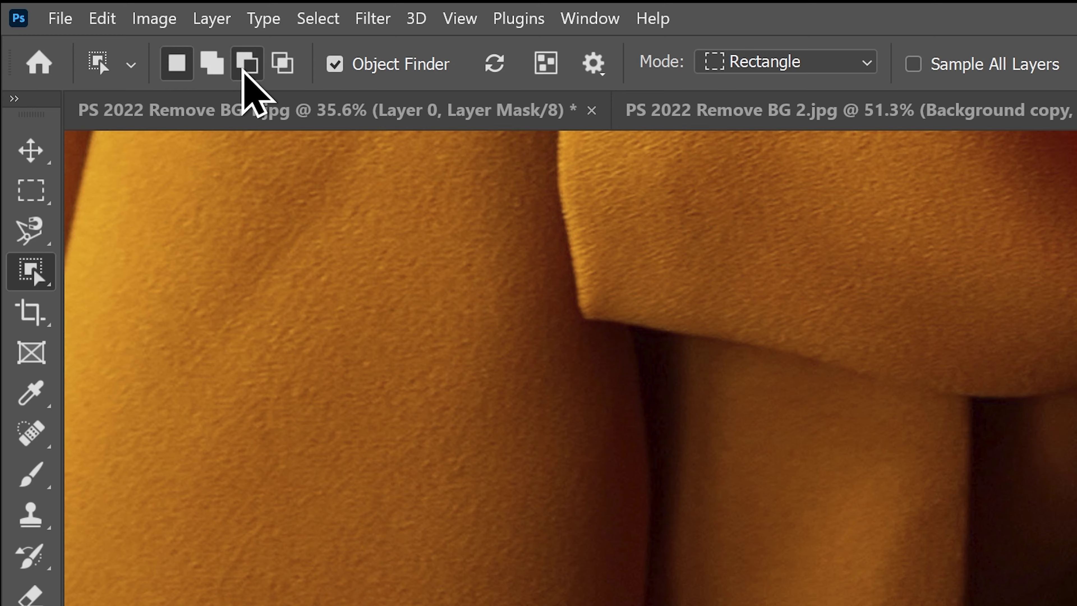
click(240, 70)
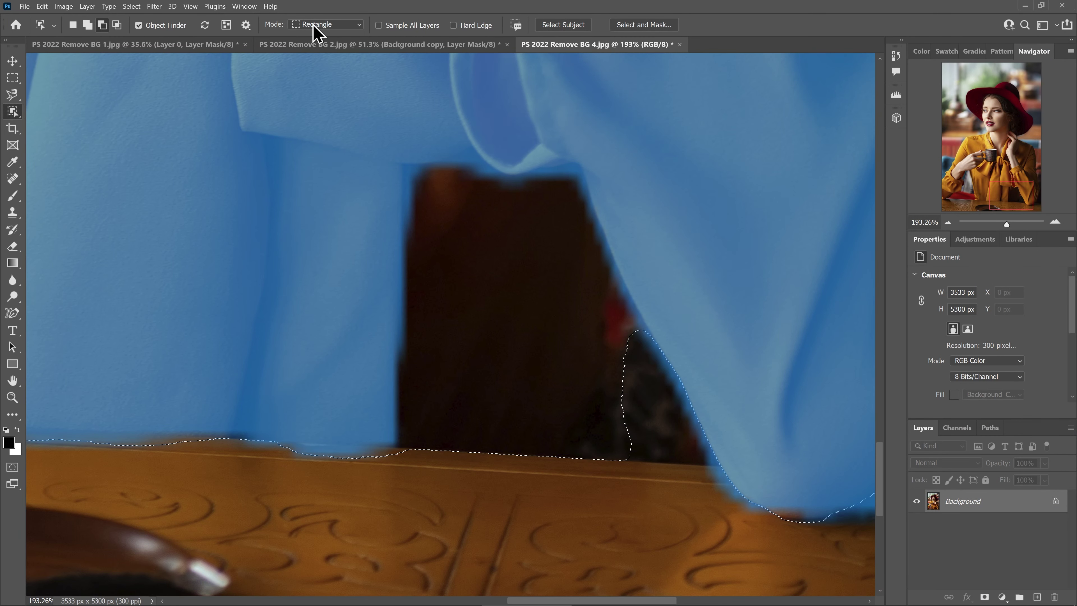
click(325, 24)
click(316, 24)
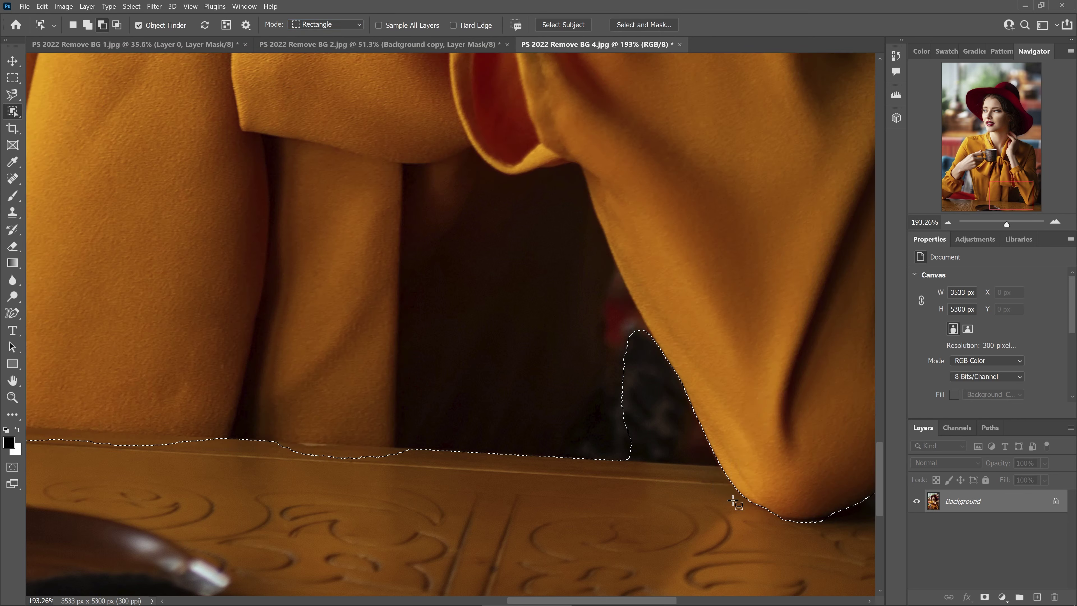
drag(733, 501, 553, 224)
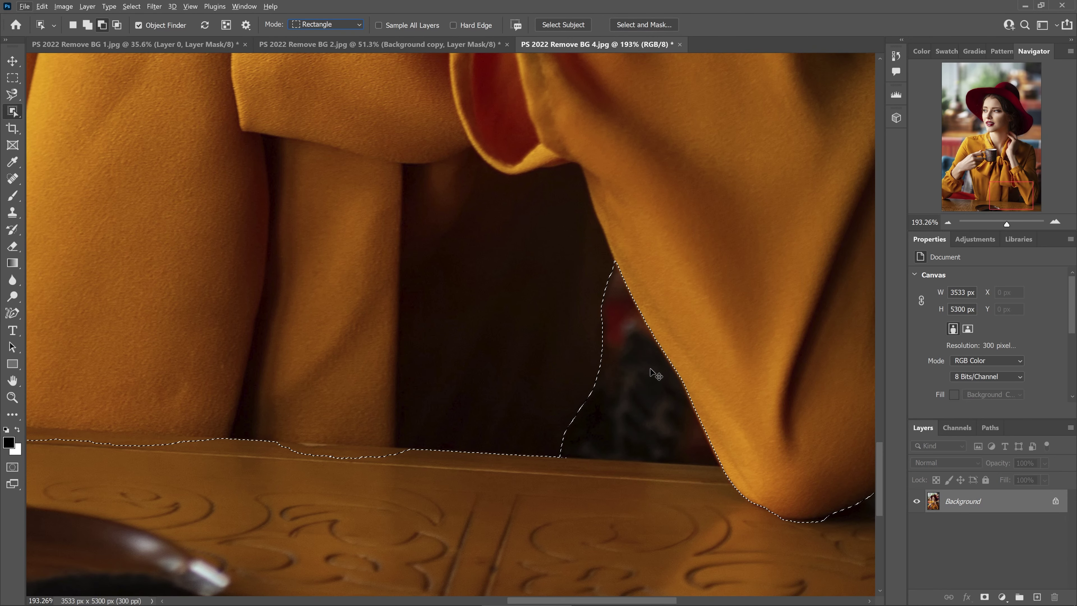
- Fit the whole red-hat portrait on screen to review the selection, ending on the Object Selection tool
key(ctrl+0)
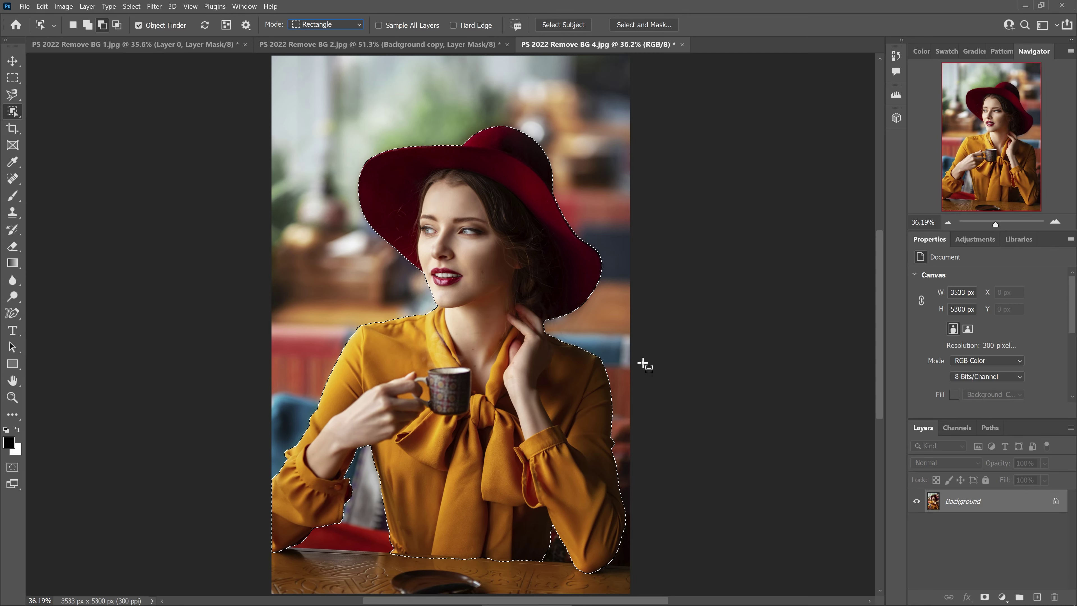
click(12, 78)
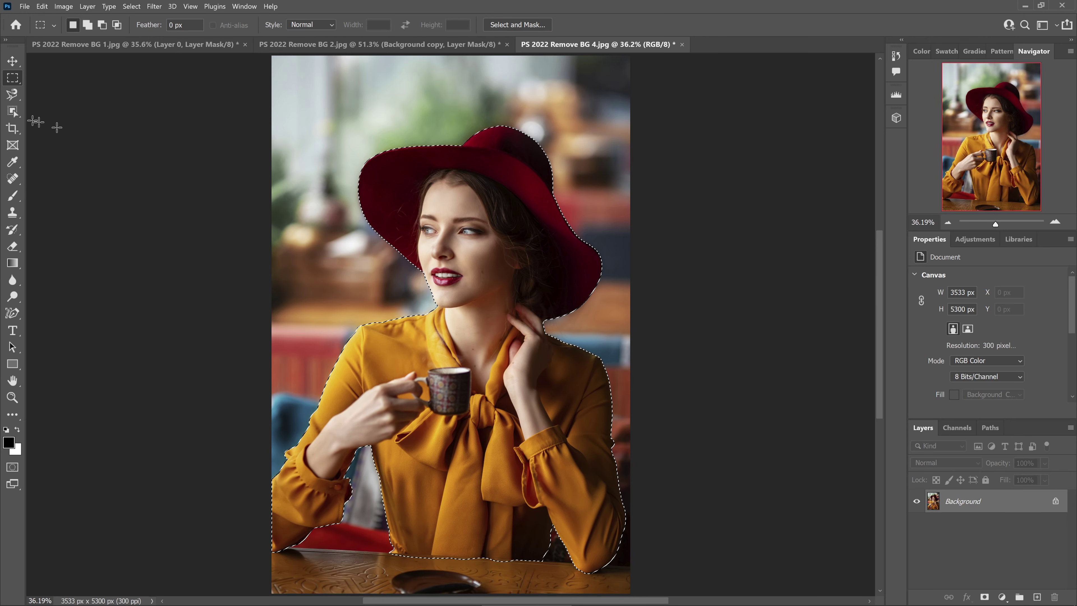
click(12, 111)
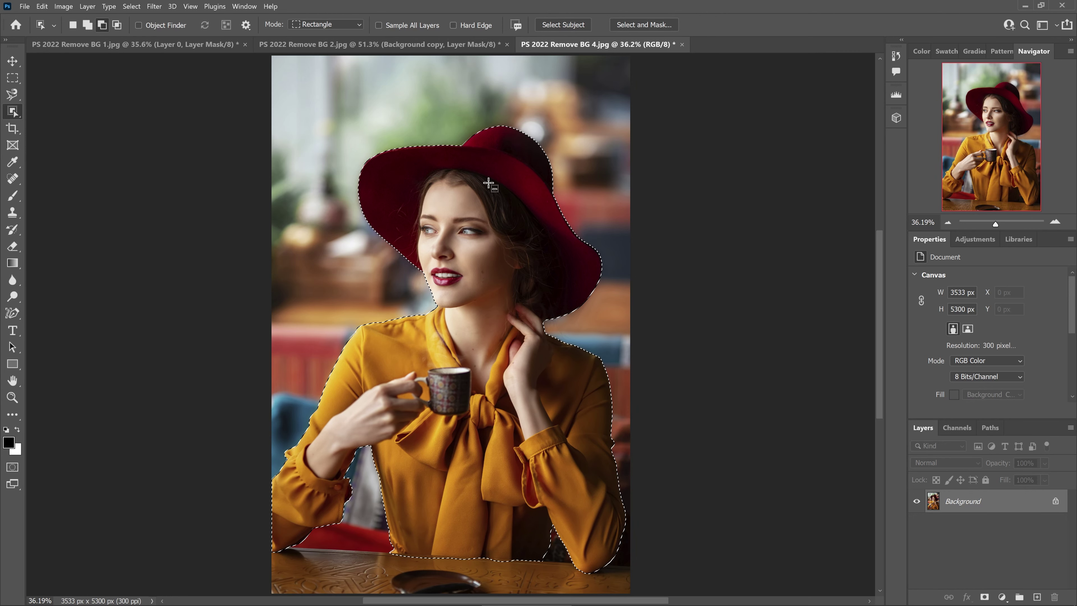
click(13, 78)
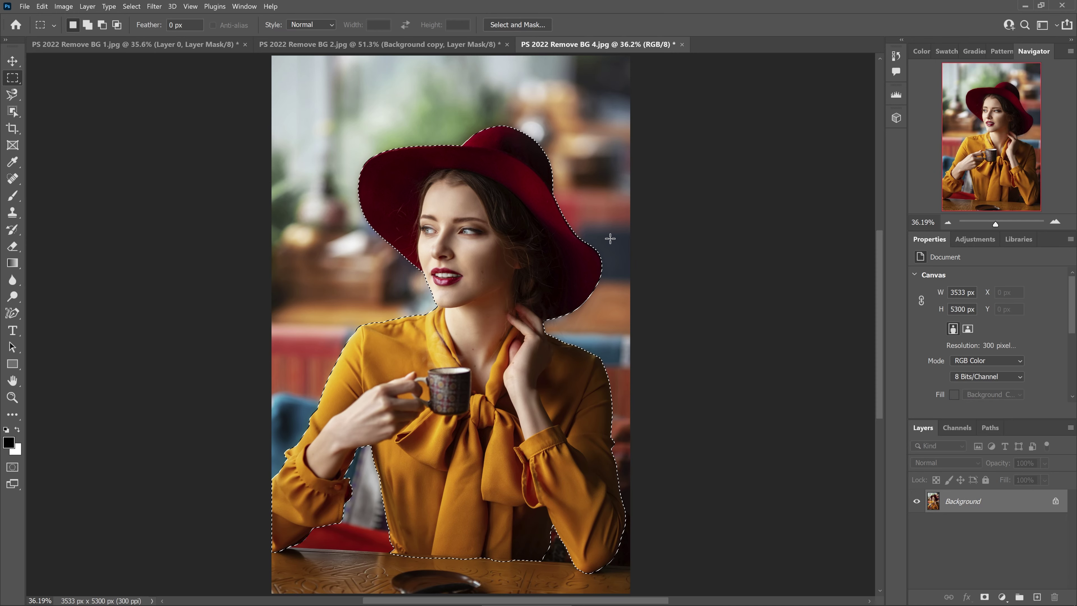